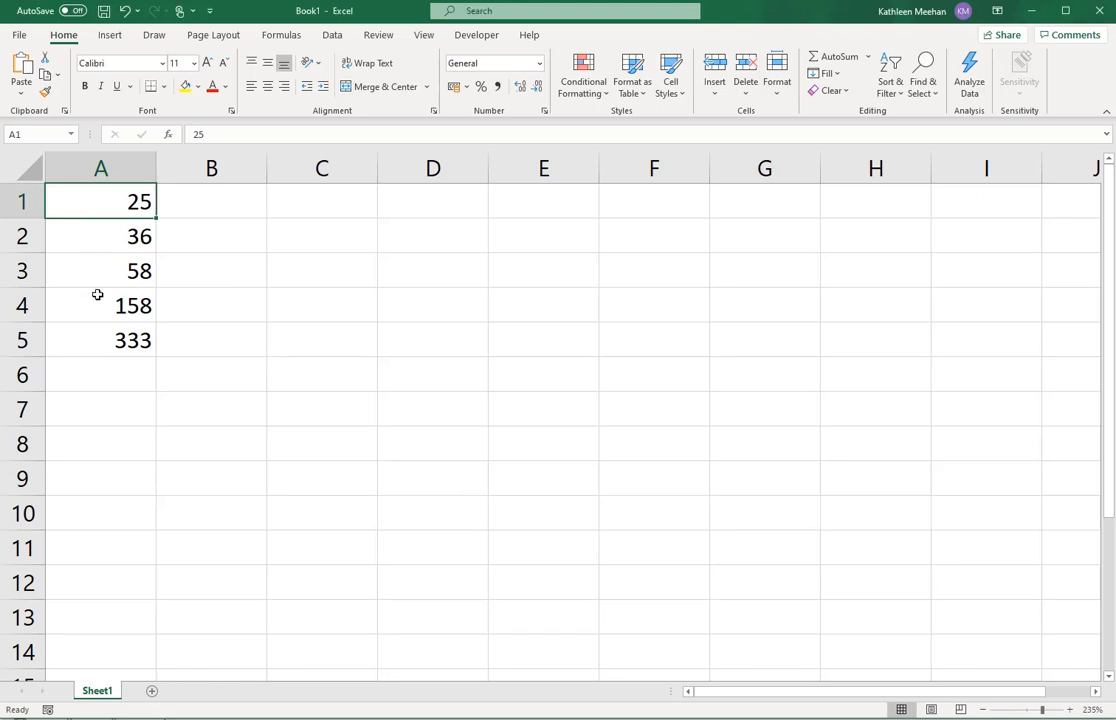
Step: Copy the values in A1:A5 and paste them into columns C and E, starting at C1 and E1
left_click_drag(92, 204, 107, 331)
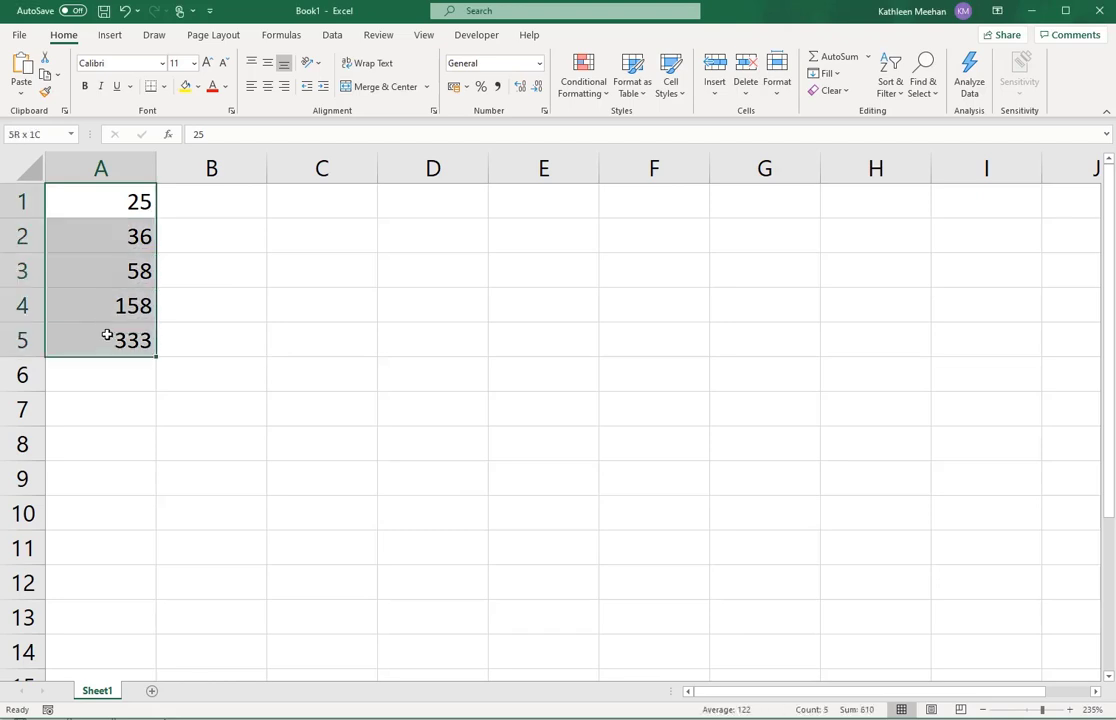
key("ctrl+c")
left_click(322, 204)
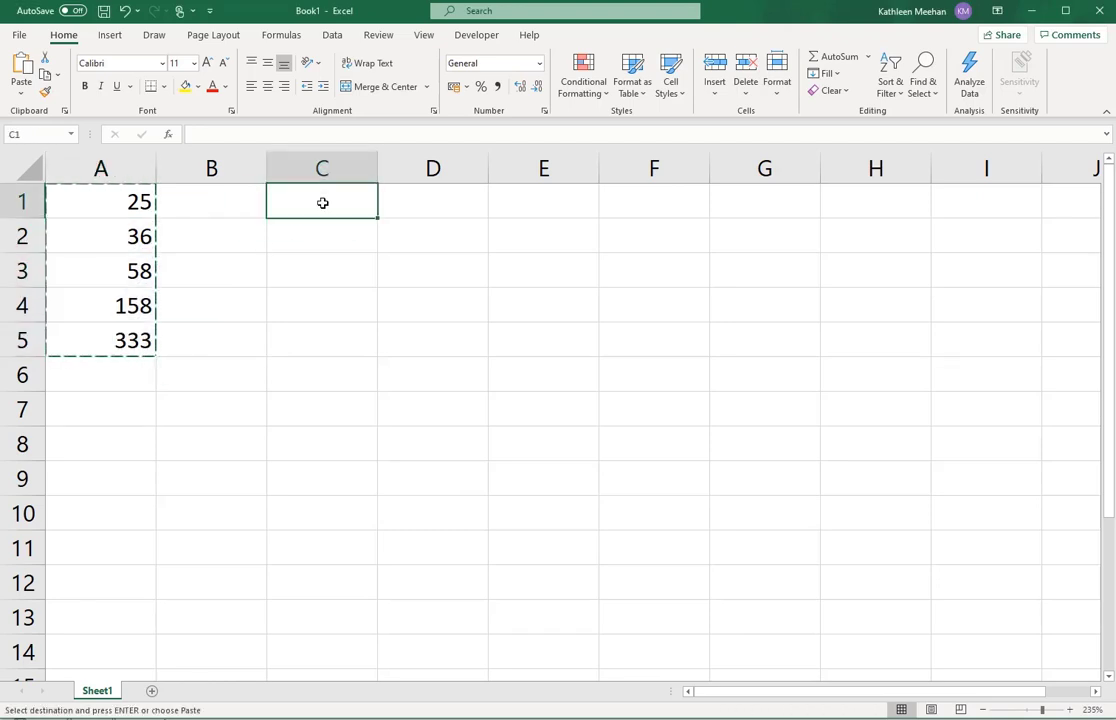
key("ctrl+v")
left_click(531, 200)
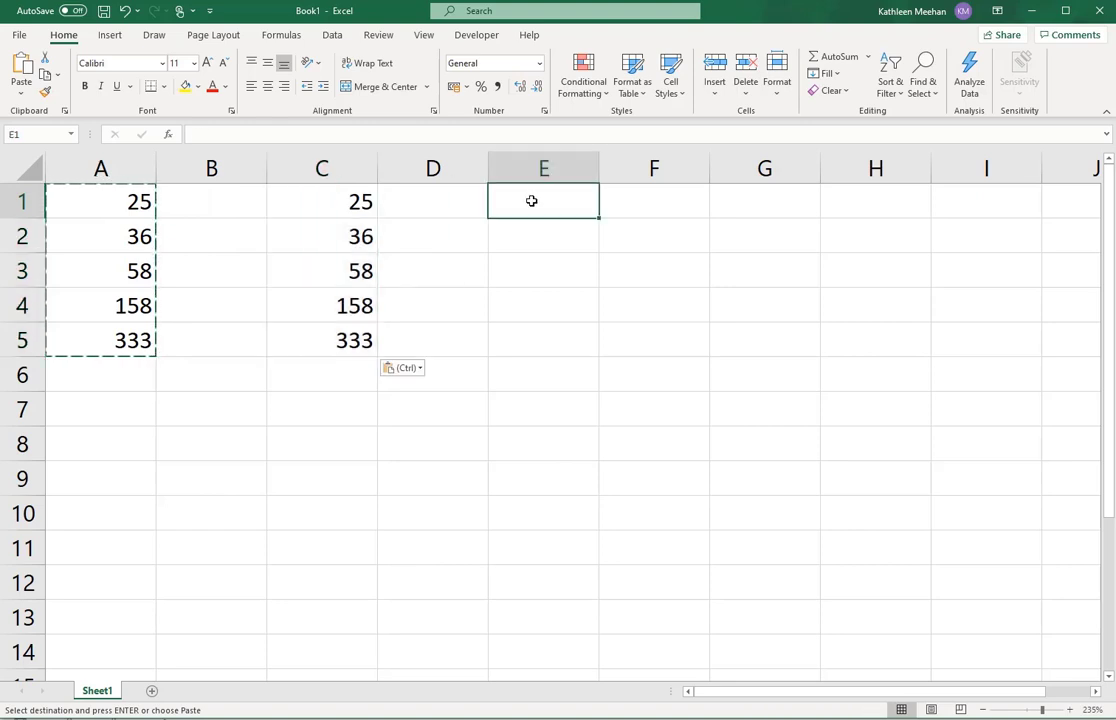
key("ctrl+v")
key("Escape")
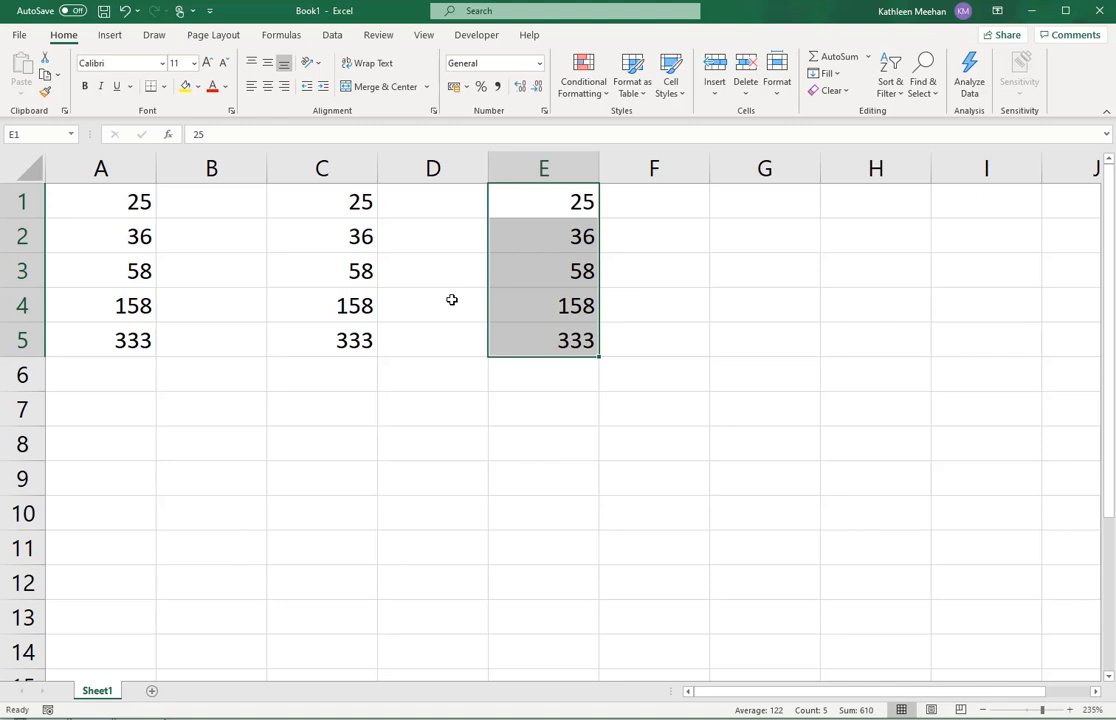
left_click(541, 68)
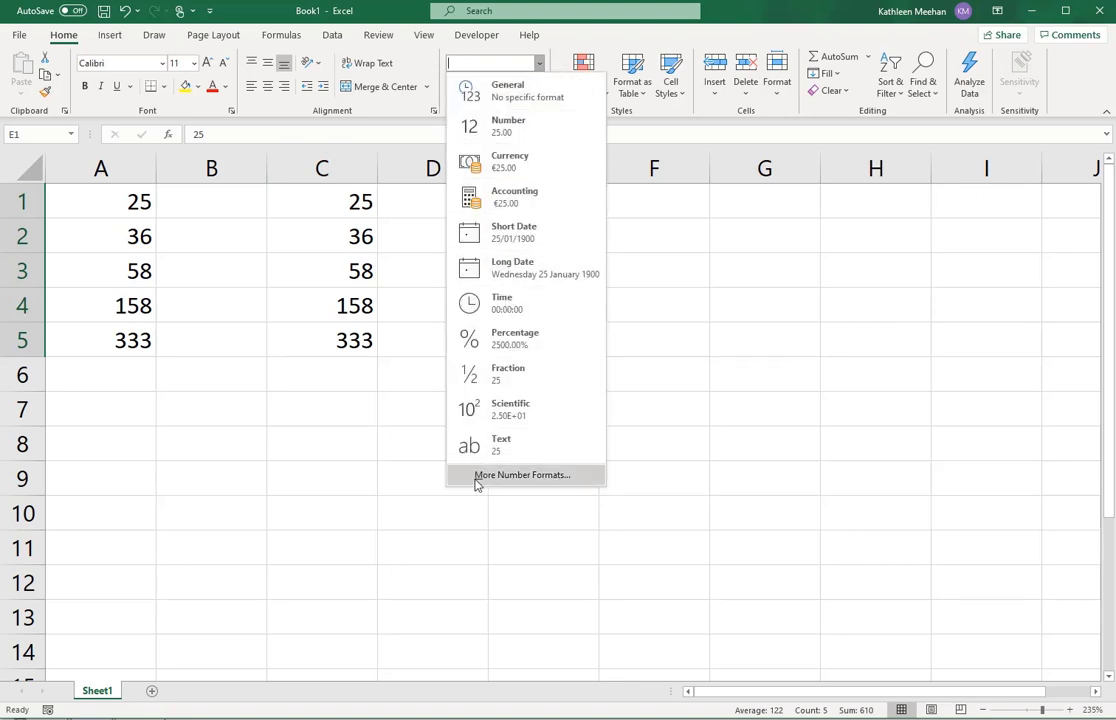
left_click(405, 420)
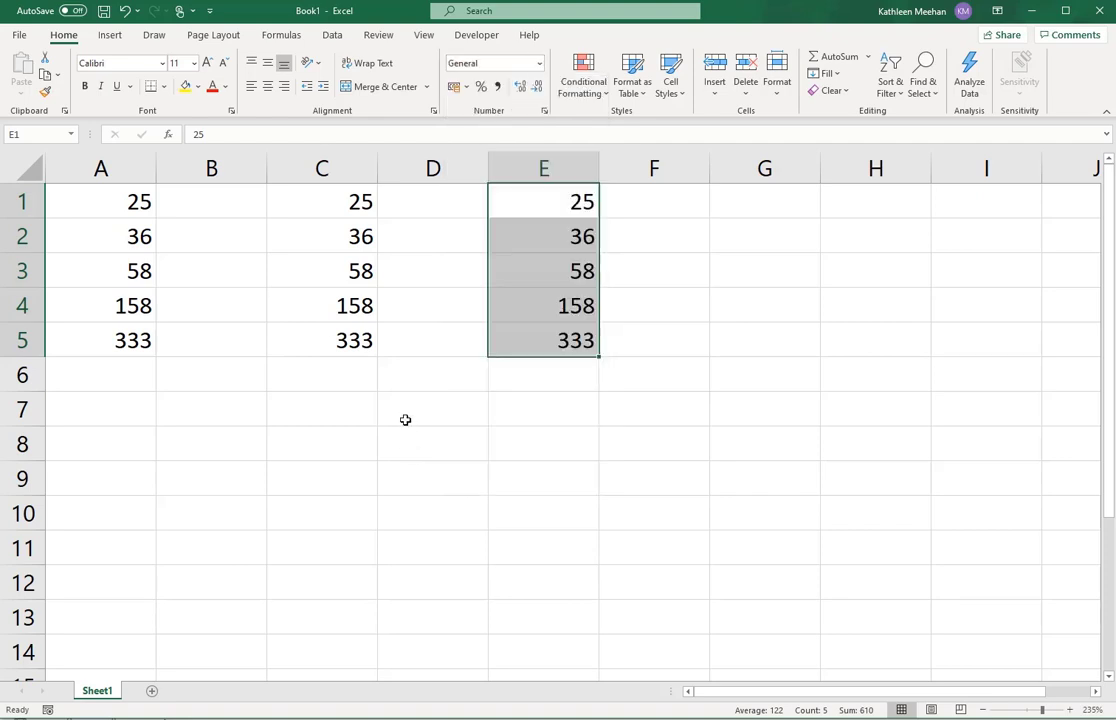
left_click(287, 400)
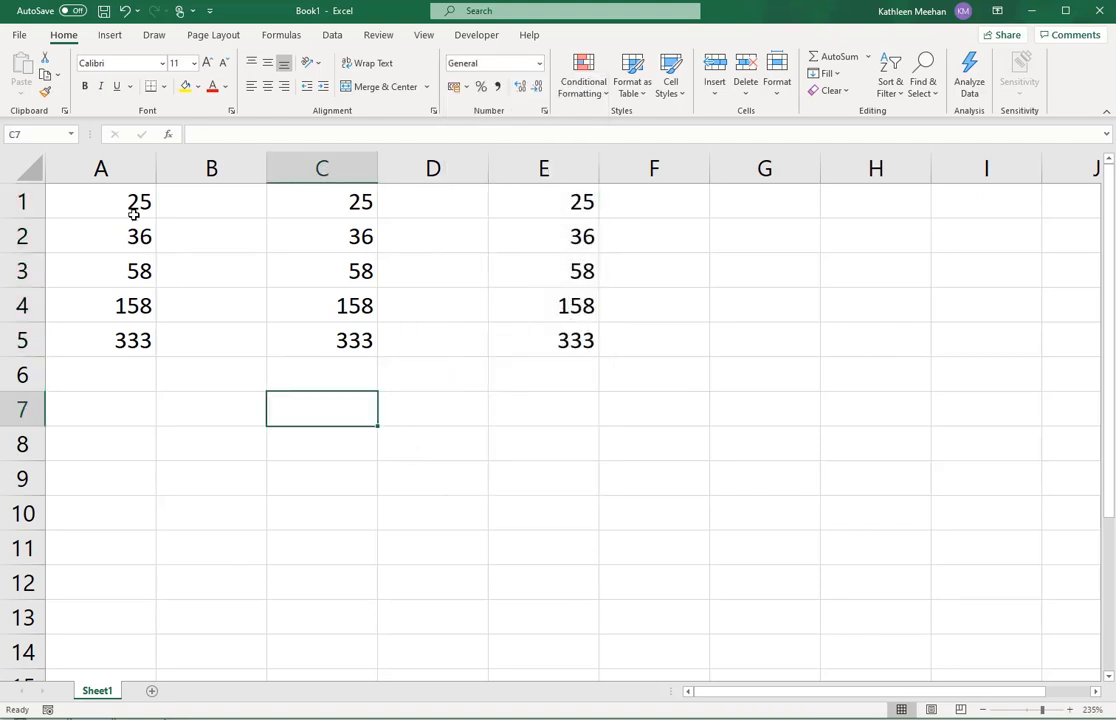
Step: Apply the custom number format 0" g" to A1:A5, building it from the 0 format code
left_click_drag(103, 201, 110, 334)
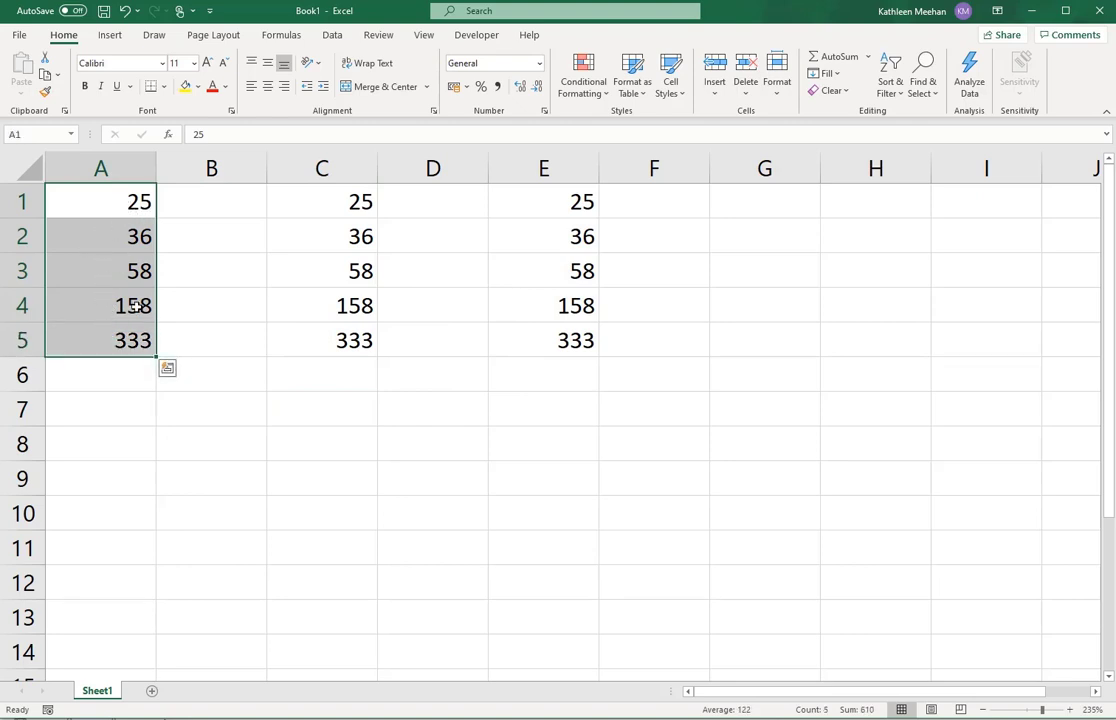
left_click(540, 63)
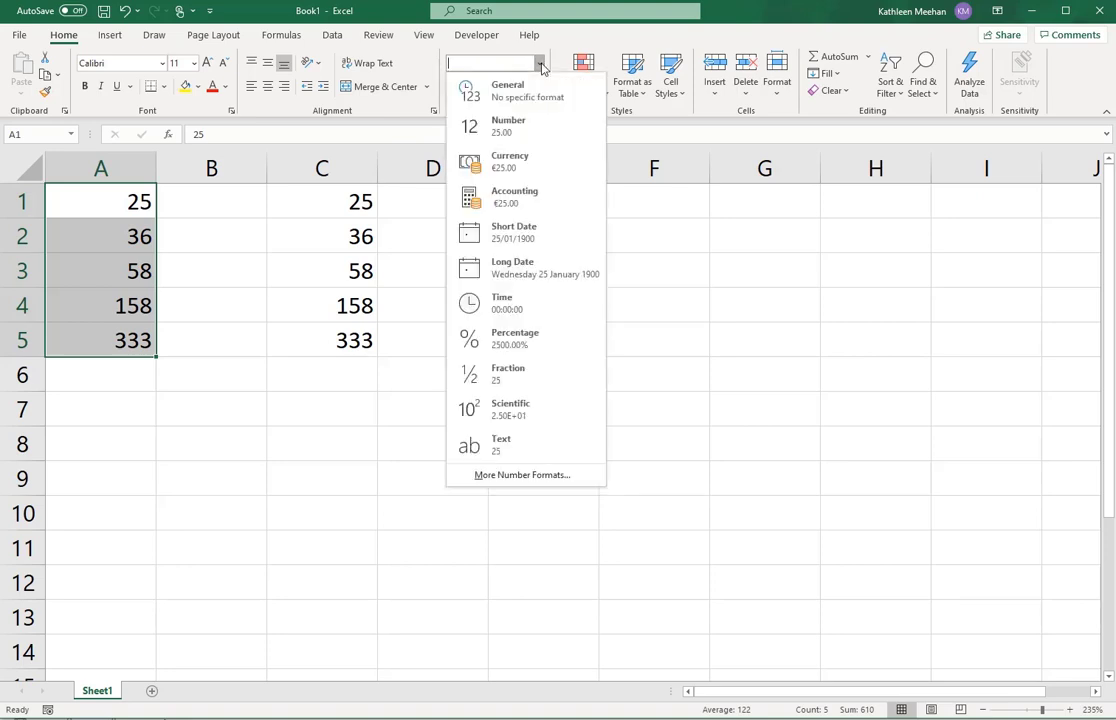
left_click(515, 477)
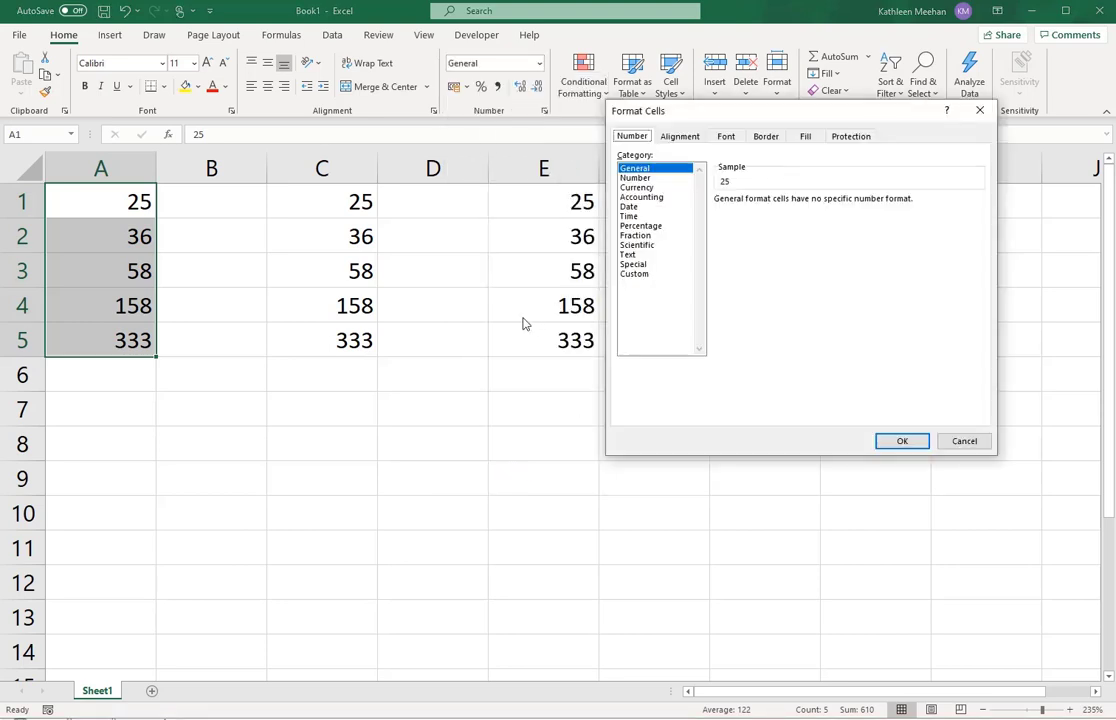
left_click(636, 274)
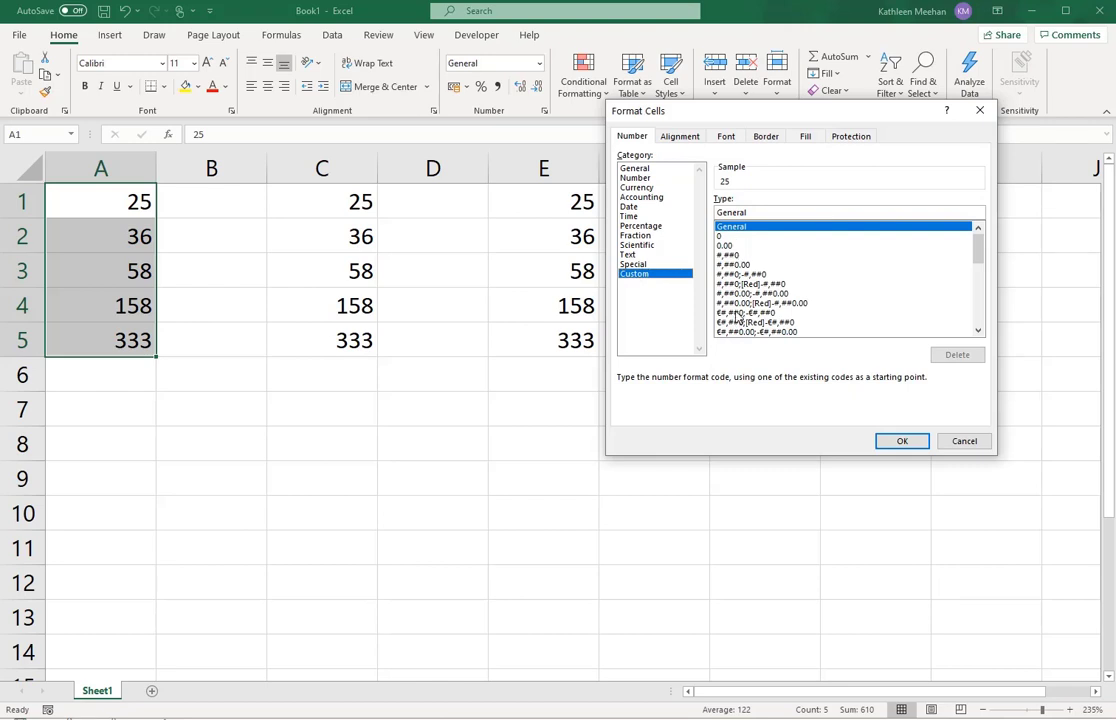
left_click(722, 238)
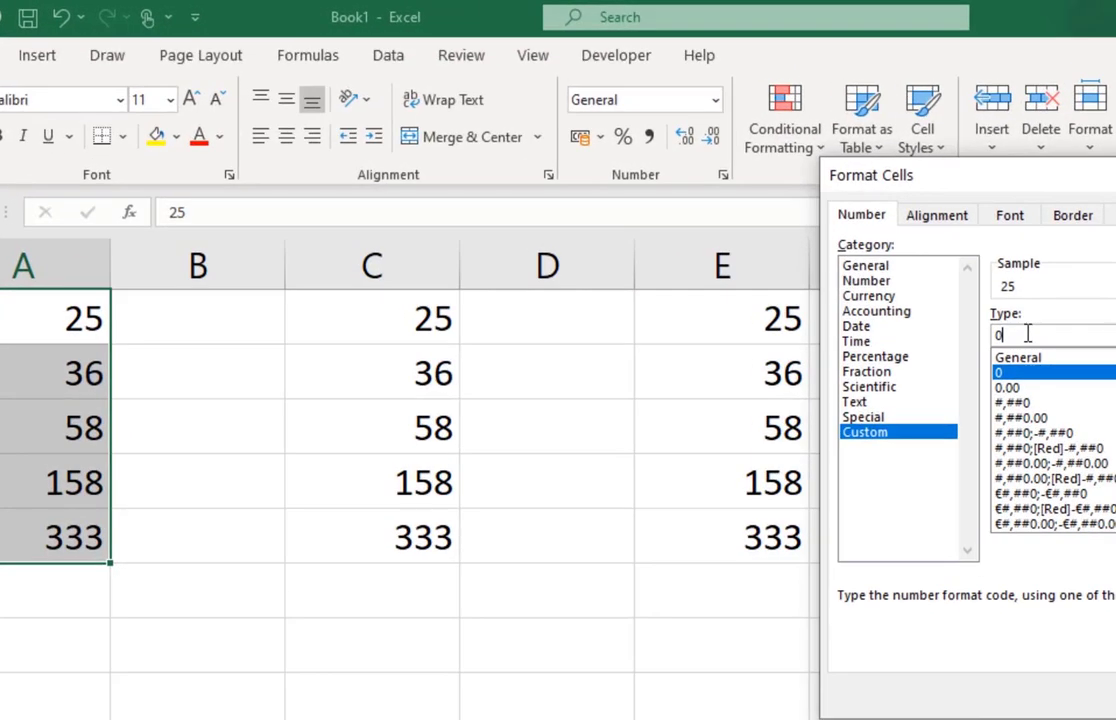
type("\"")
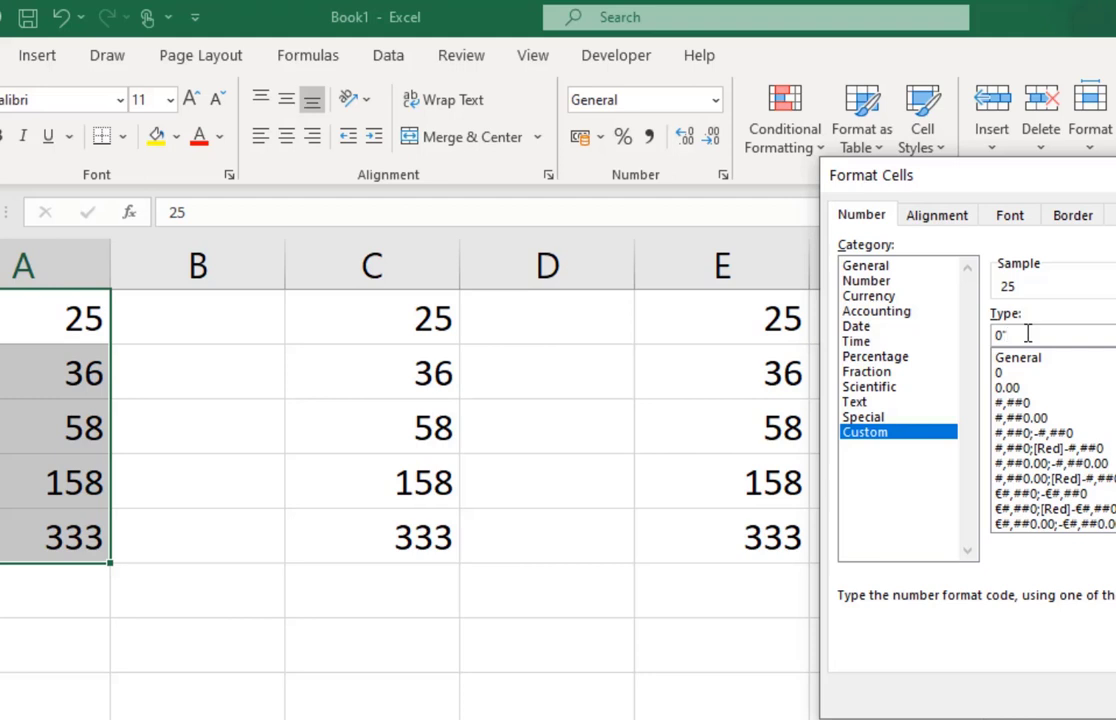
type(" g\"")
key("Return")
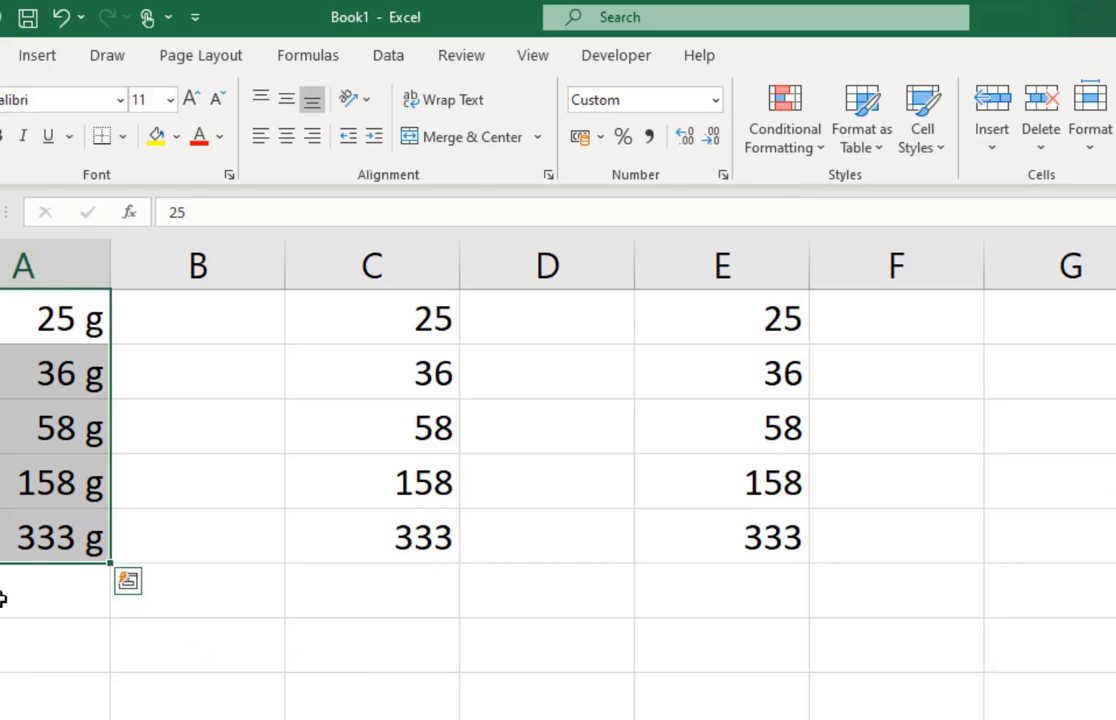
left_click(211, 637)
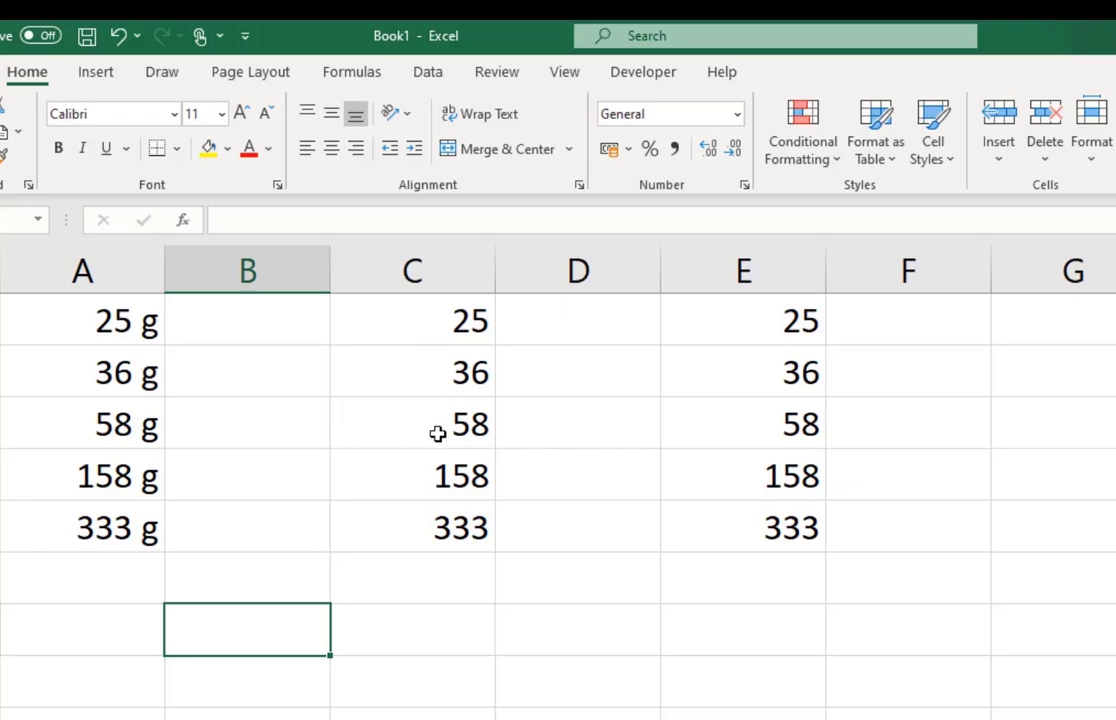
Step: Copy the gram number format from A2 onto C1:C5 with Format Painter
left_click(110, 373)
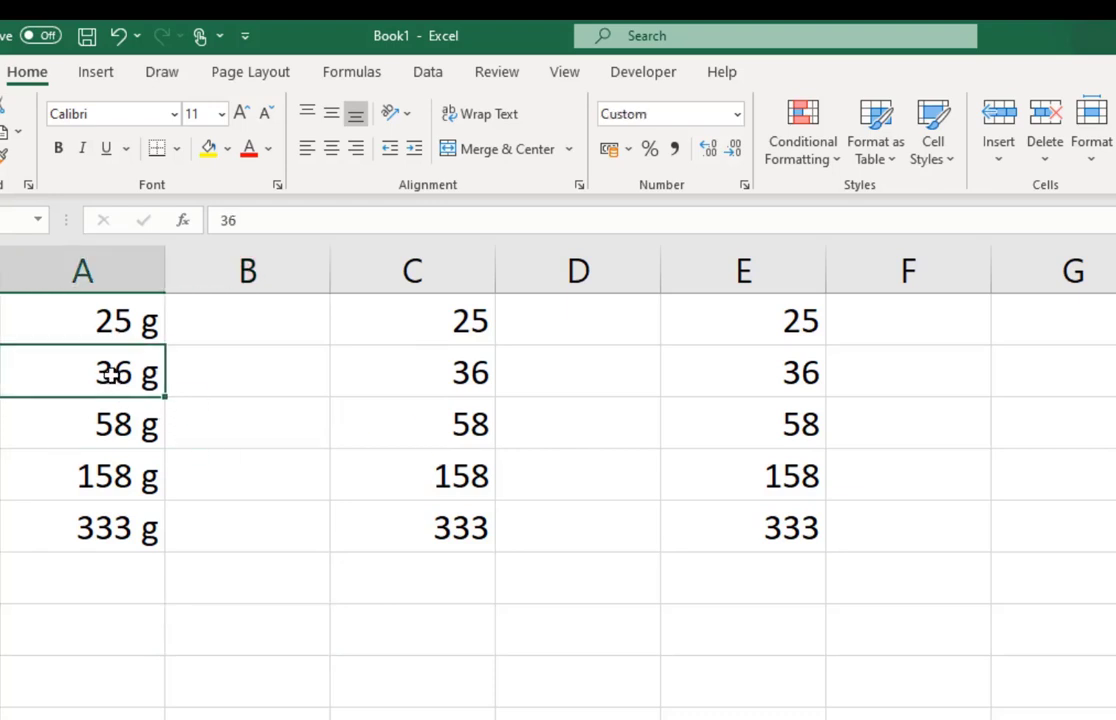
left_click(4, 155)
left_click_drag(443, 318, 452, 537)
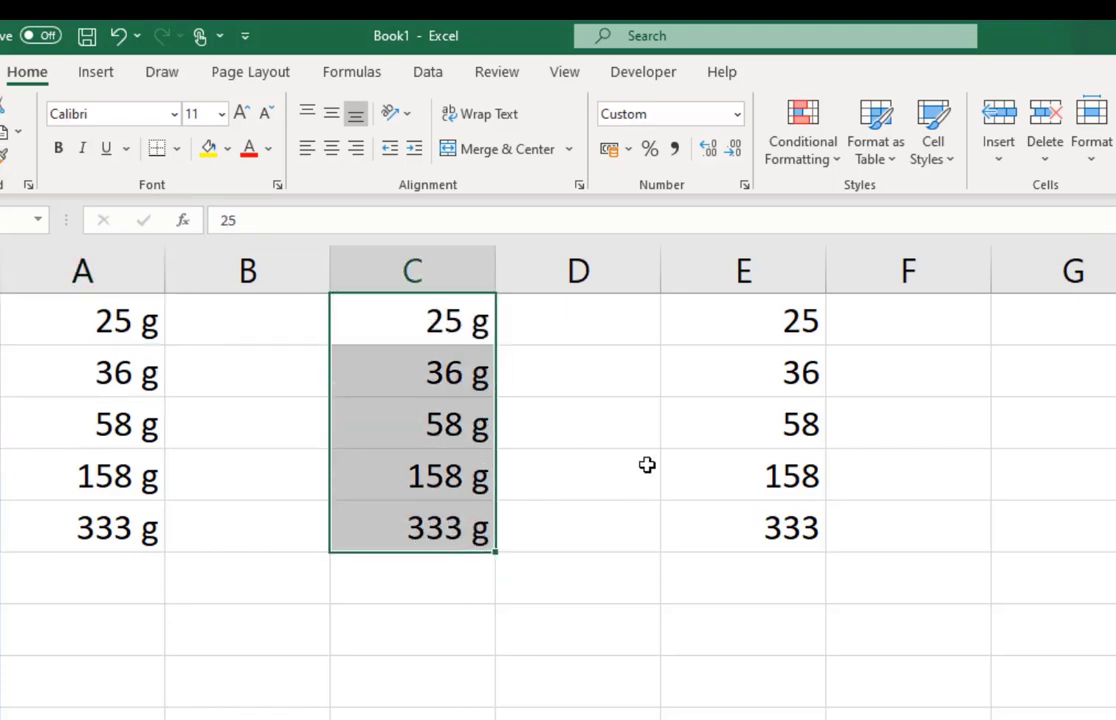
Step: Apply the existing custom number format 0" g" to E1:E5
left_click(731, 330)
left_click_drag(731, 330, 730, 511)
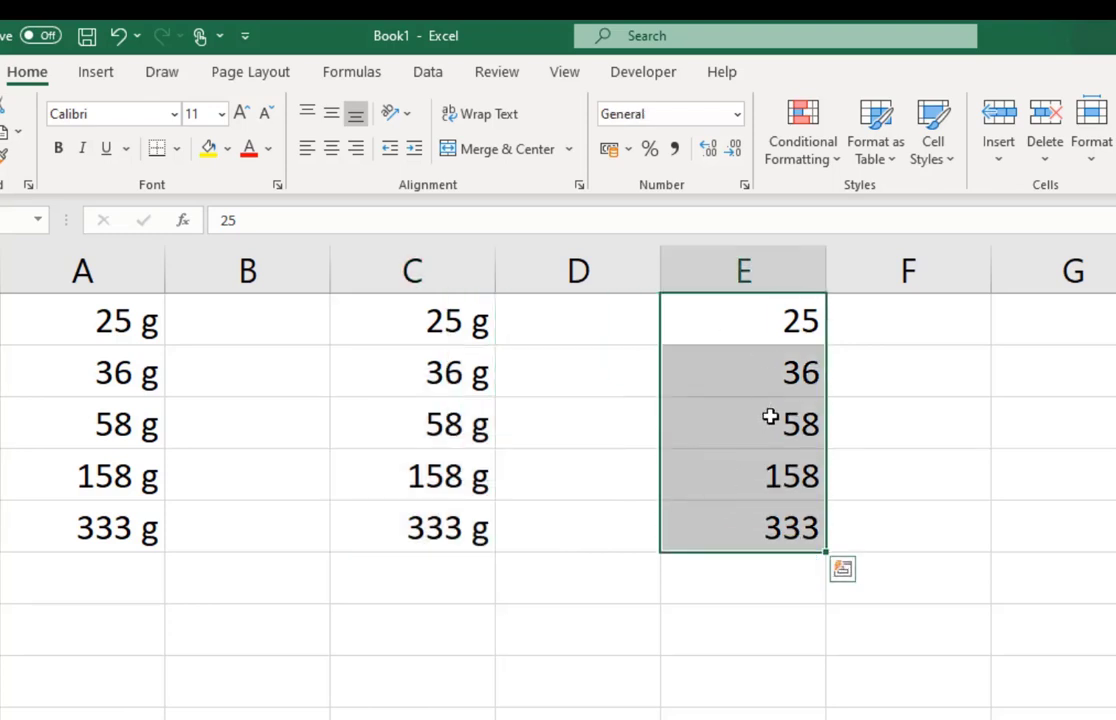
left_click(738, 115)
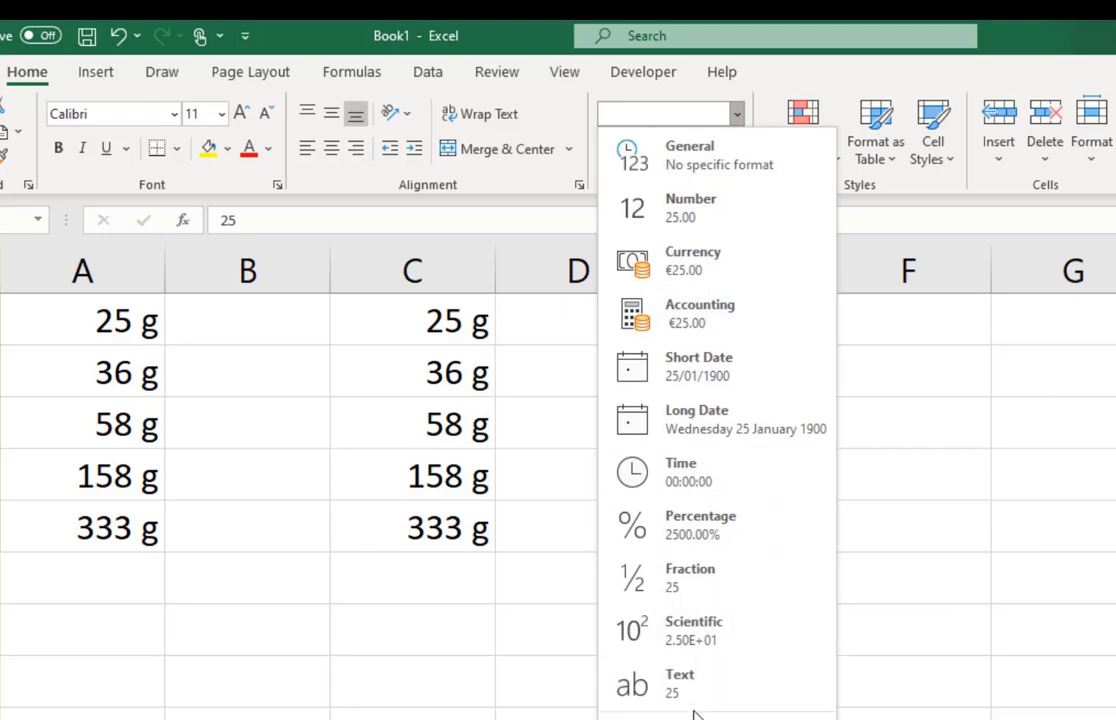
left_click(697, 717)
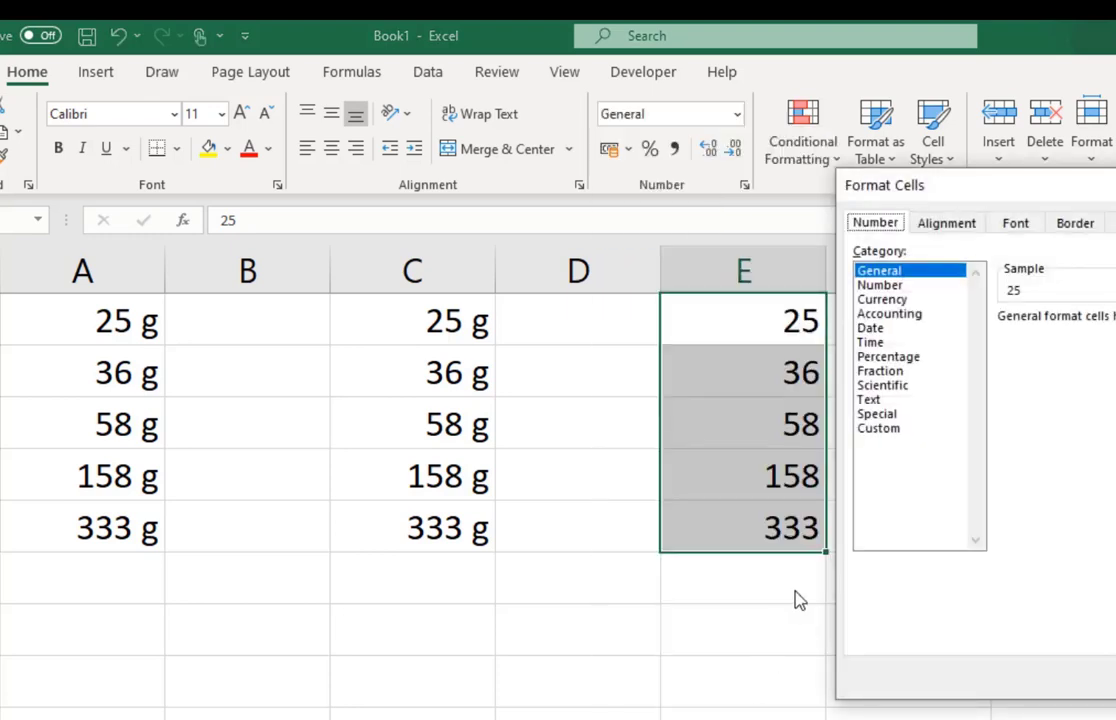
left_click(877, 436)
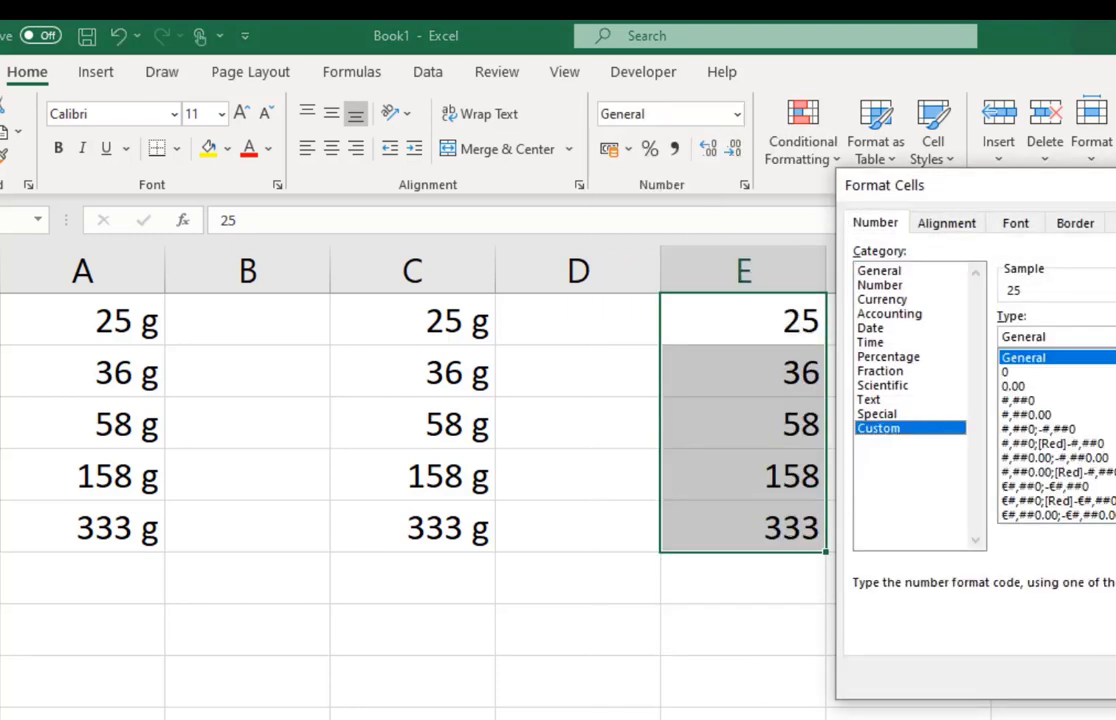
scroll(1055, 435, "down", 10)
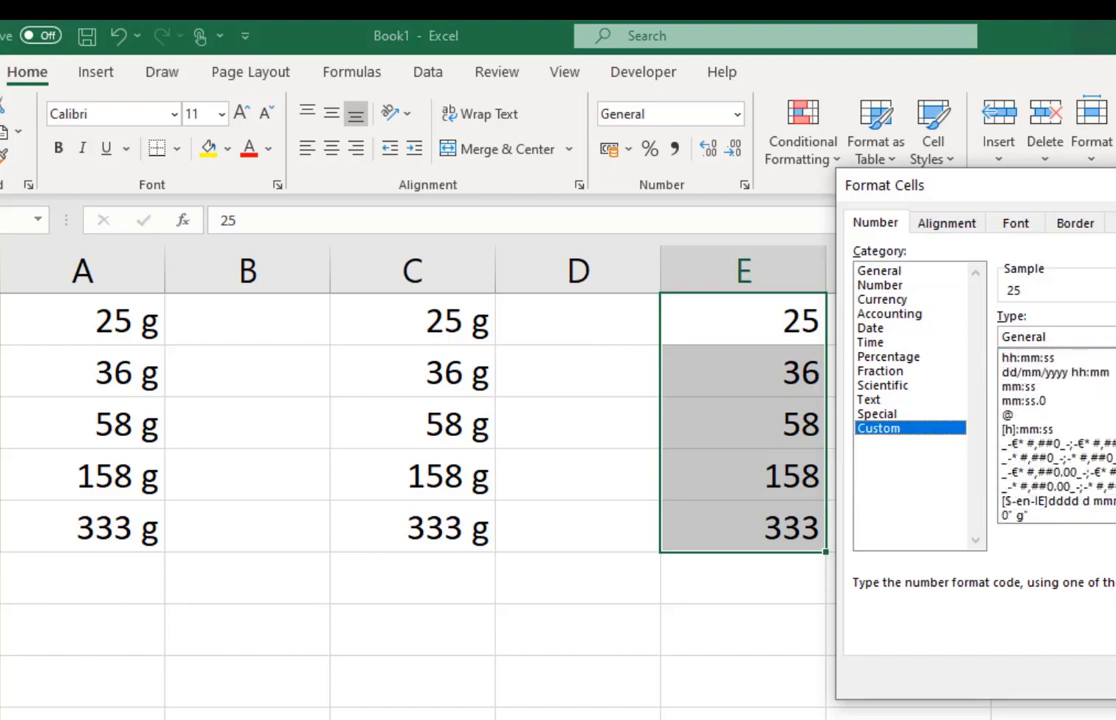
left_click(1055, 517)
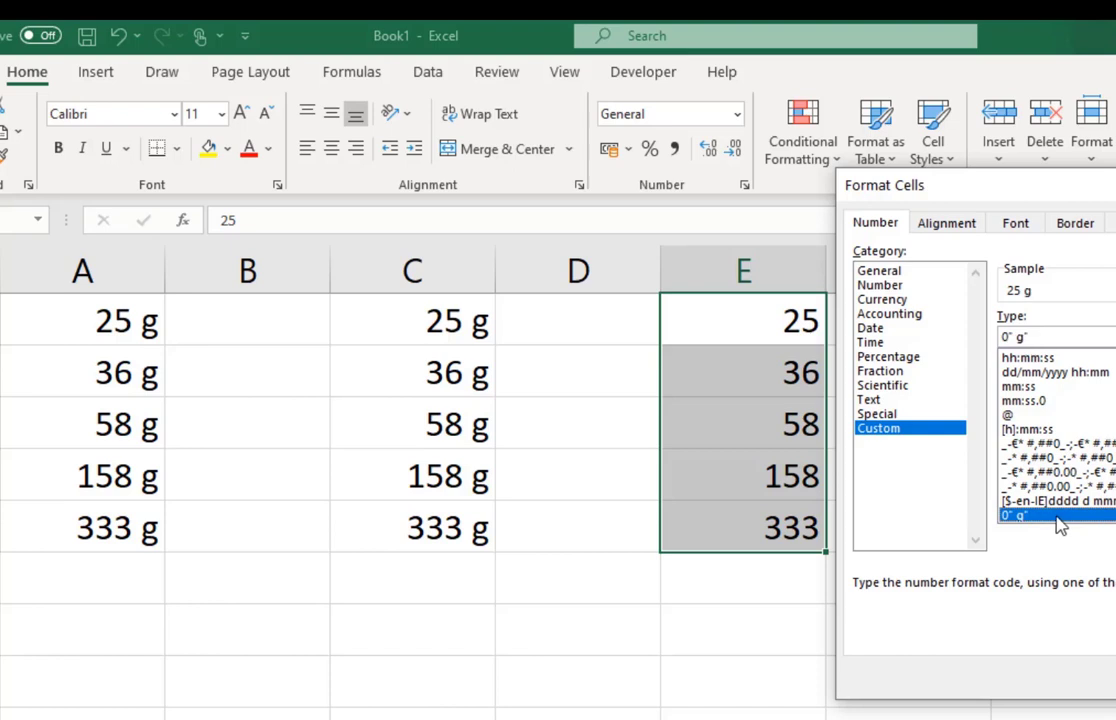
key("Return")
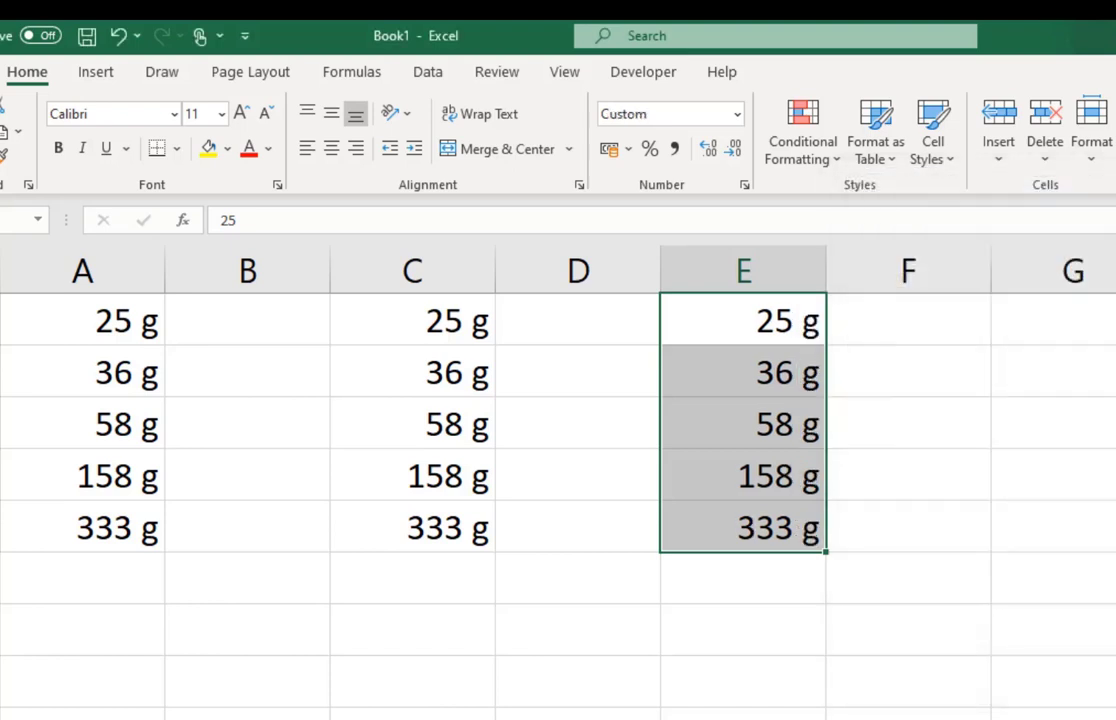
left_click(965, 699)
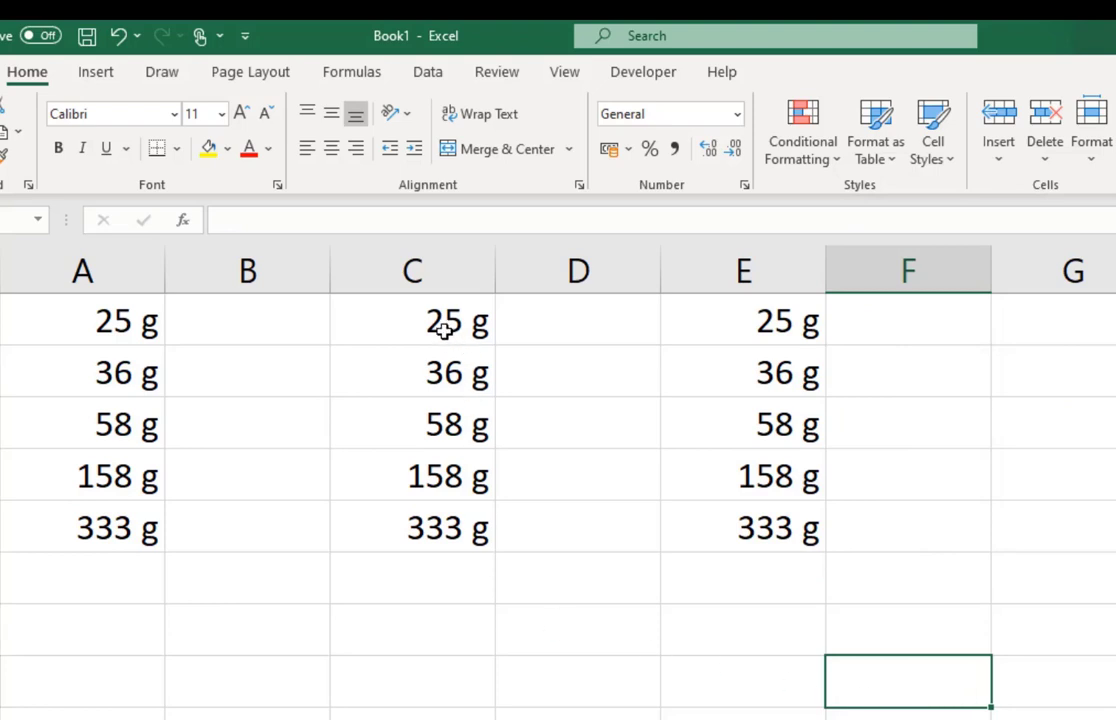
Step: Undo the gram formatting applied to columns C and E and cancel the active copy marquee
left_click_drag(436, 323, 744, 356)
left_click(551, 546)
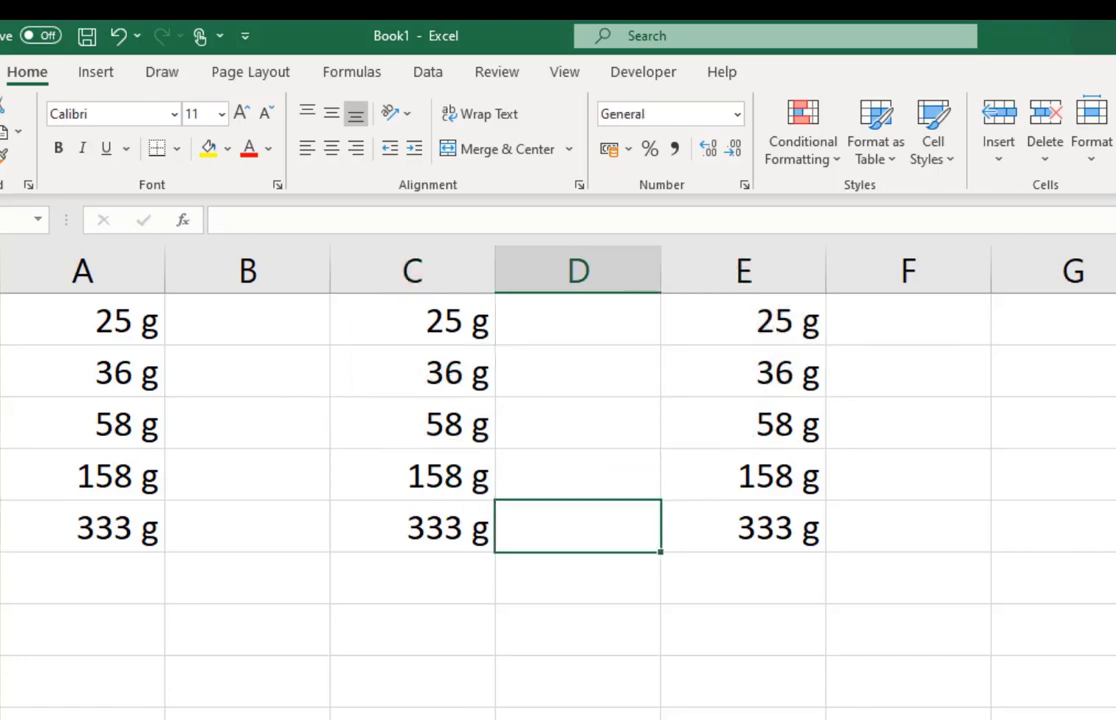
key("ctrl+z")
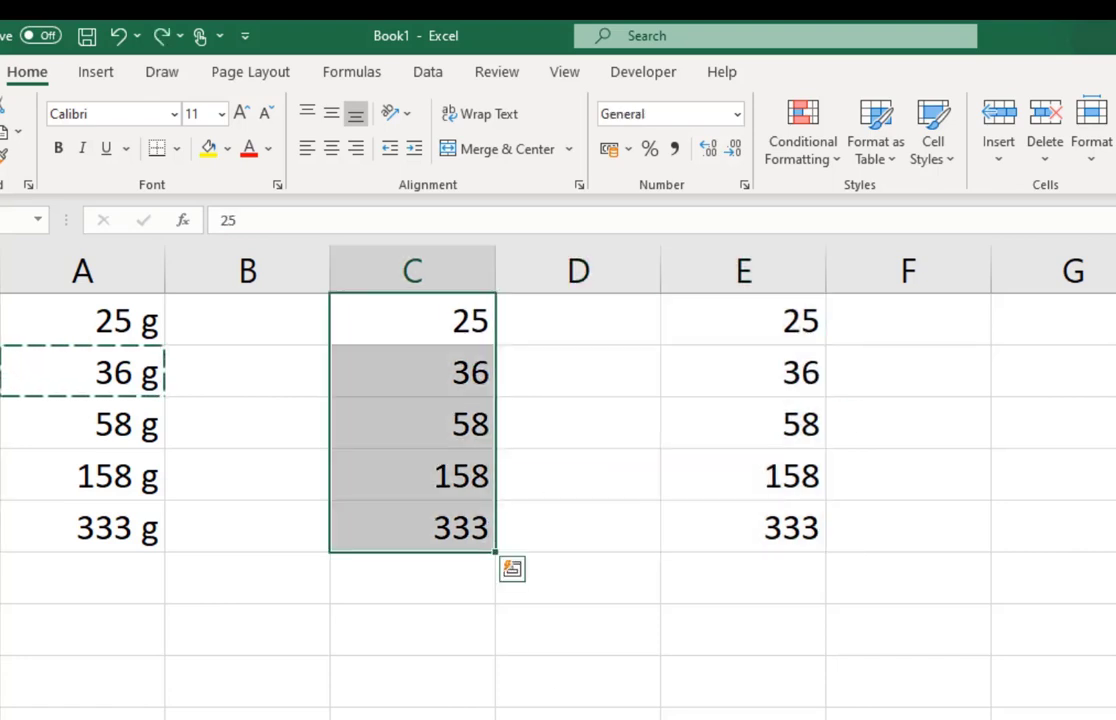
key("Escape")
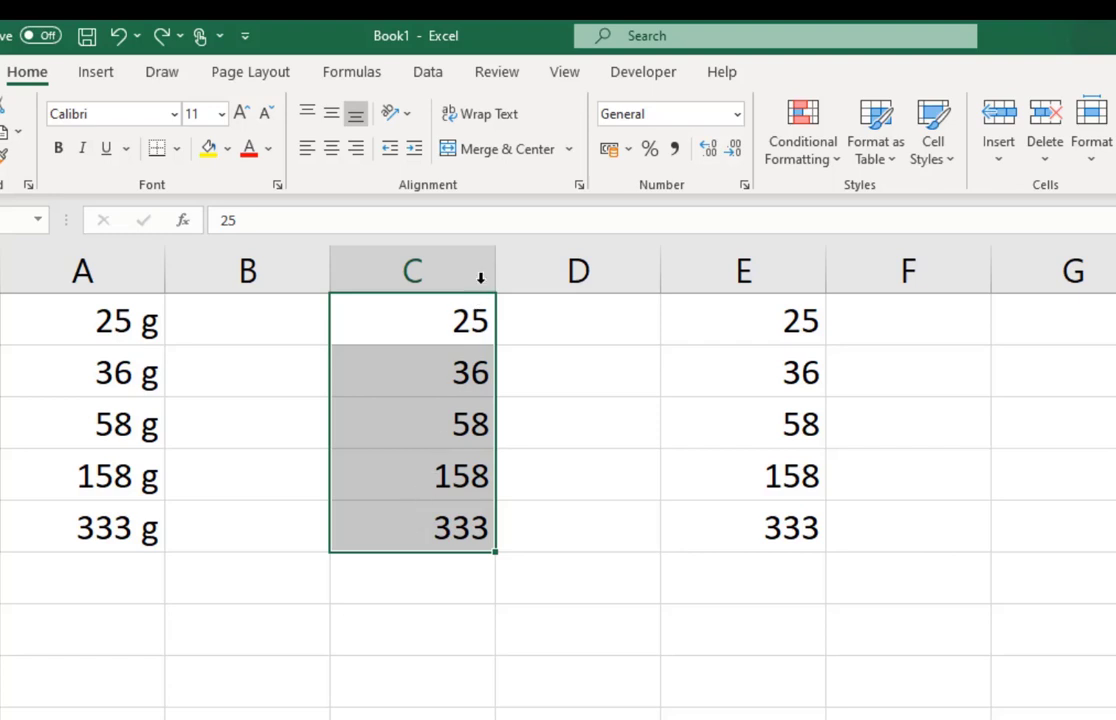
Step: Apply the custom number format 0"kg" to C1:C5, building it from the 0 format code
left_click(738, 116)
left_click(746, 716)
left_click(902, 430)
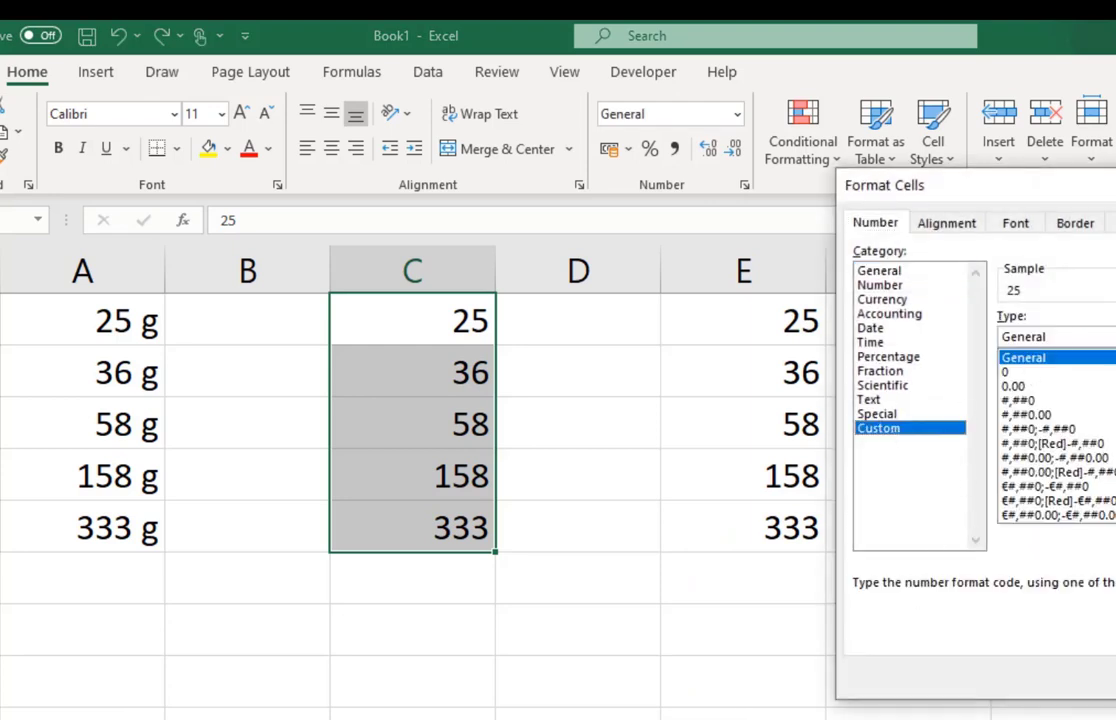
left_click(1005, 373)
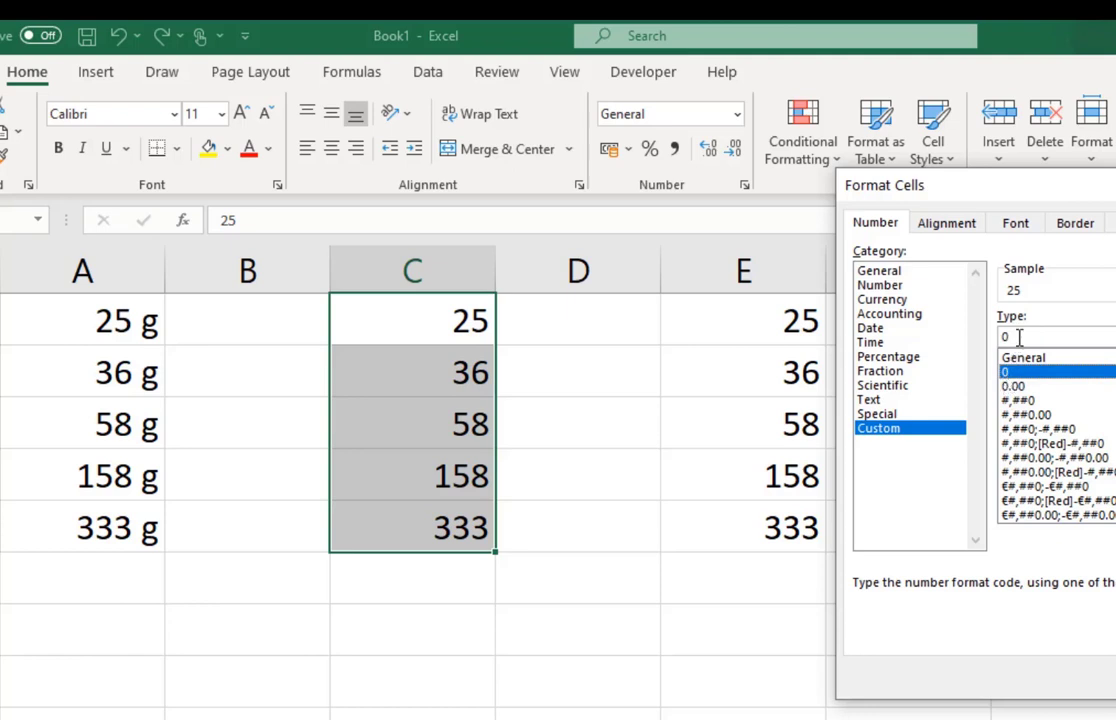
left_click(1019, 336)
type("\"")
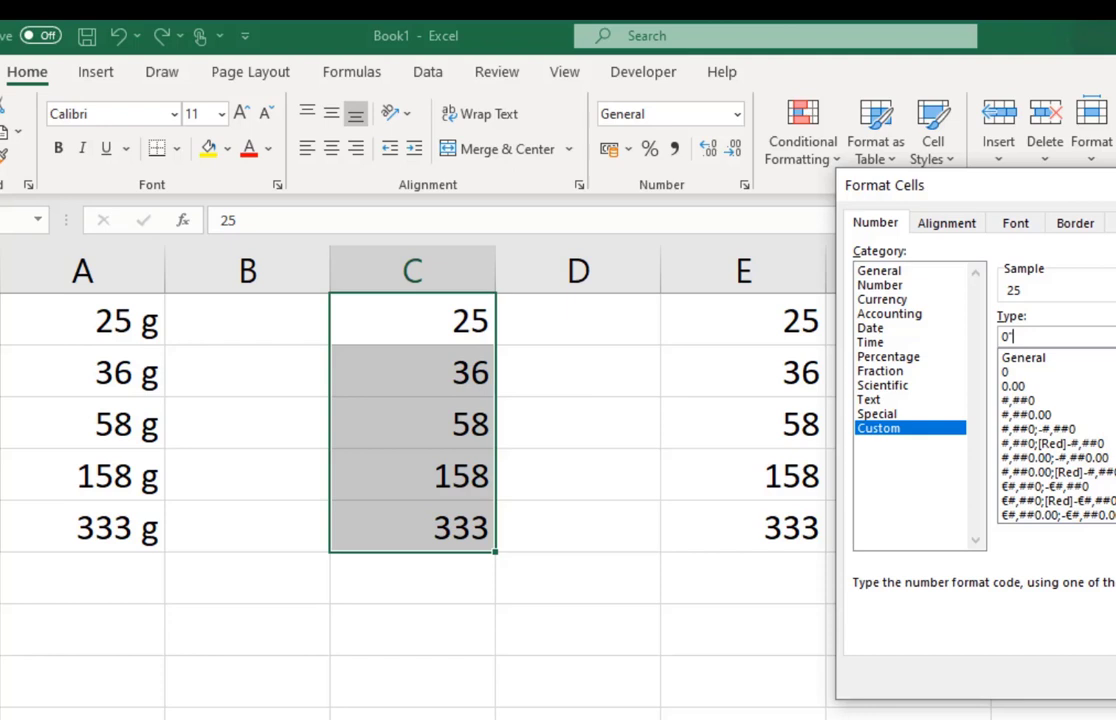
type("kg\"")
key("Return")
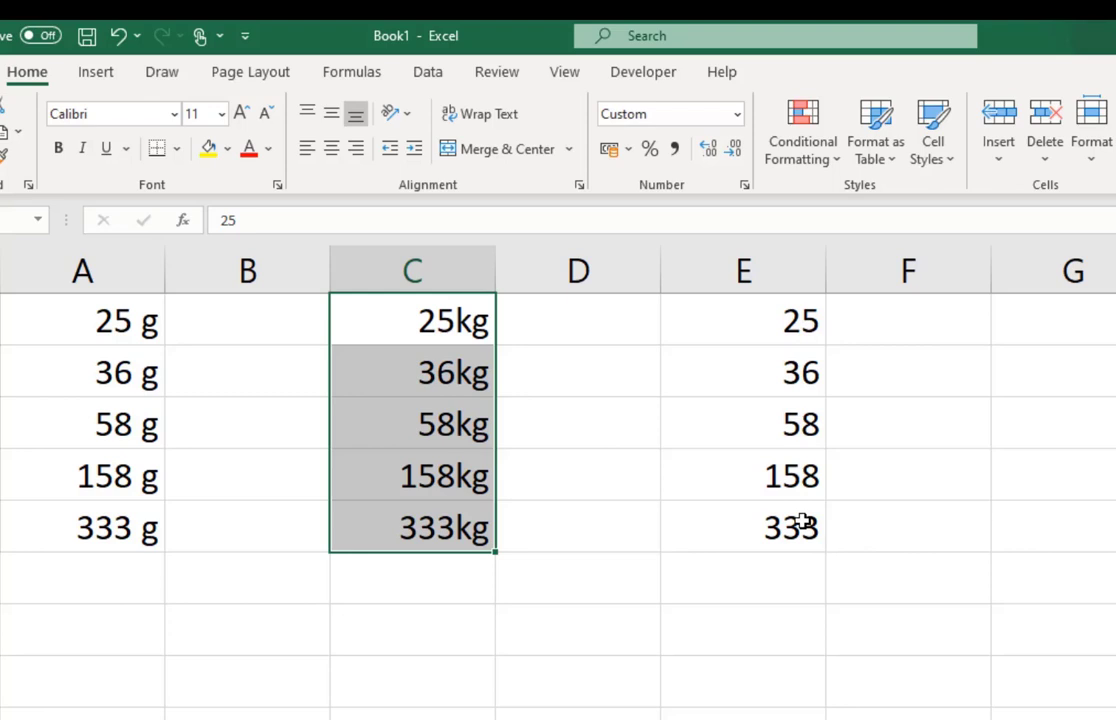
Step: Enter new values in column E: 150 in E1, 136 in E2, 250 in E3 and 256 in E5
left_click(750, 337)
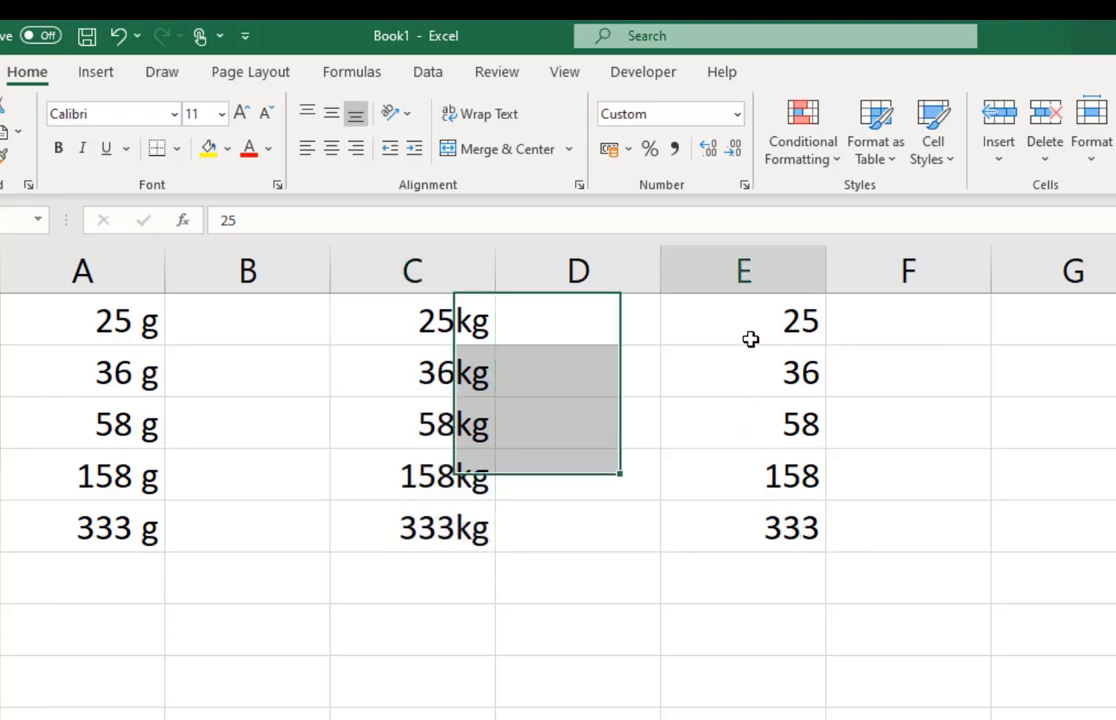
type("150")
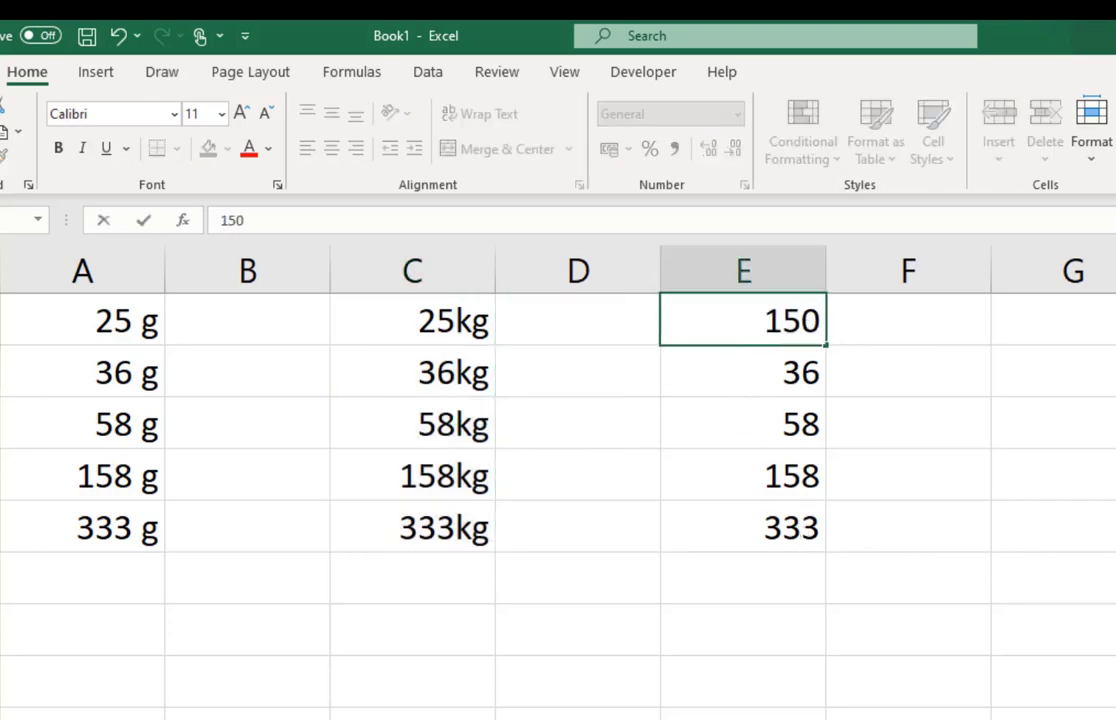
key("Return")
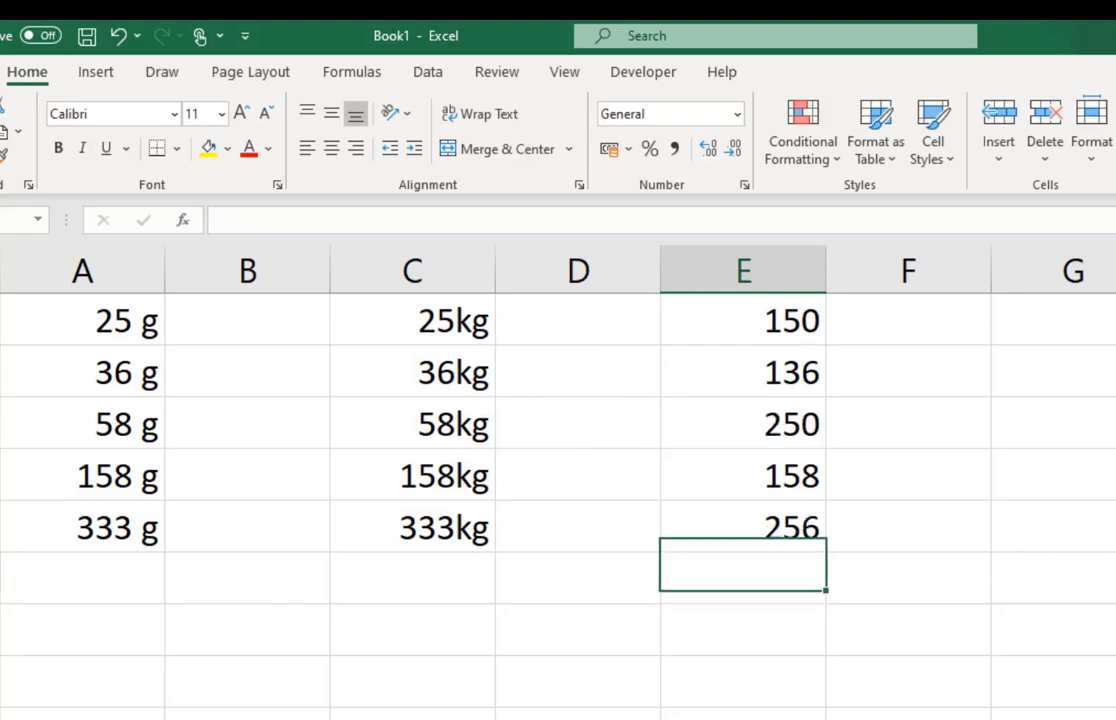
Step: Enter 150/300 in cell F1 as a sample of the wanted display and clear the cell again
left_click(743, 526)
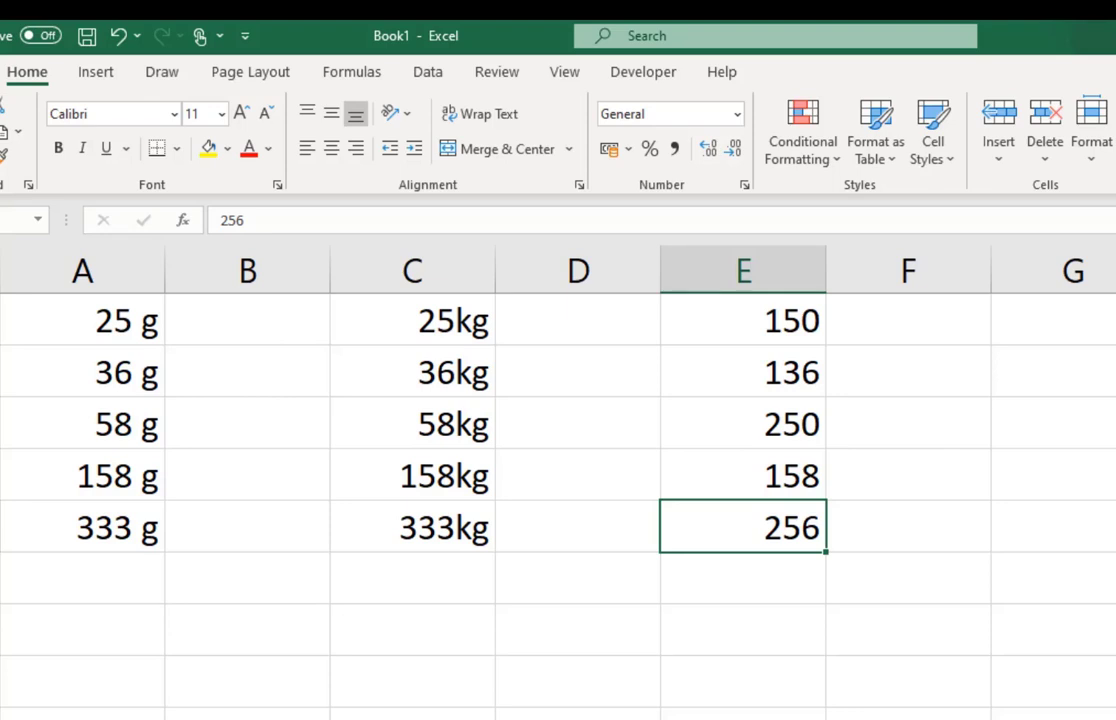
left_click(938, 325)
type("150")
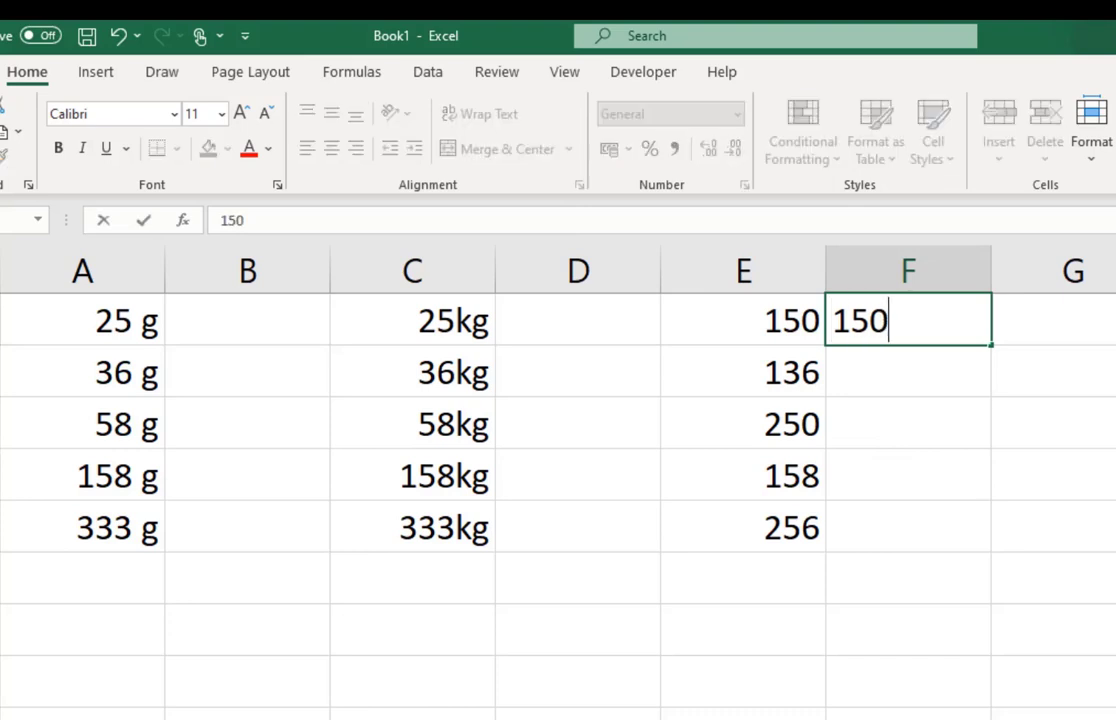
type("/300")
key("Return")
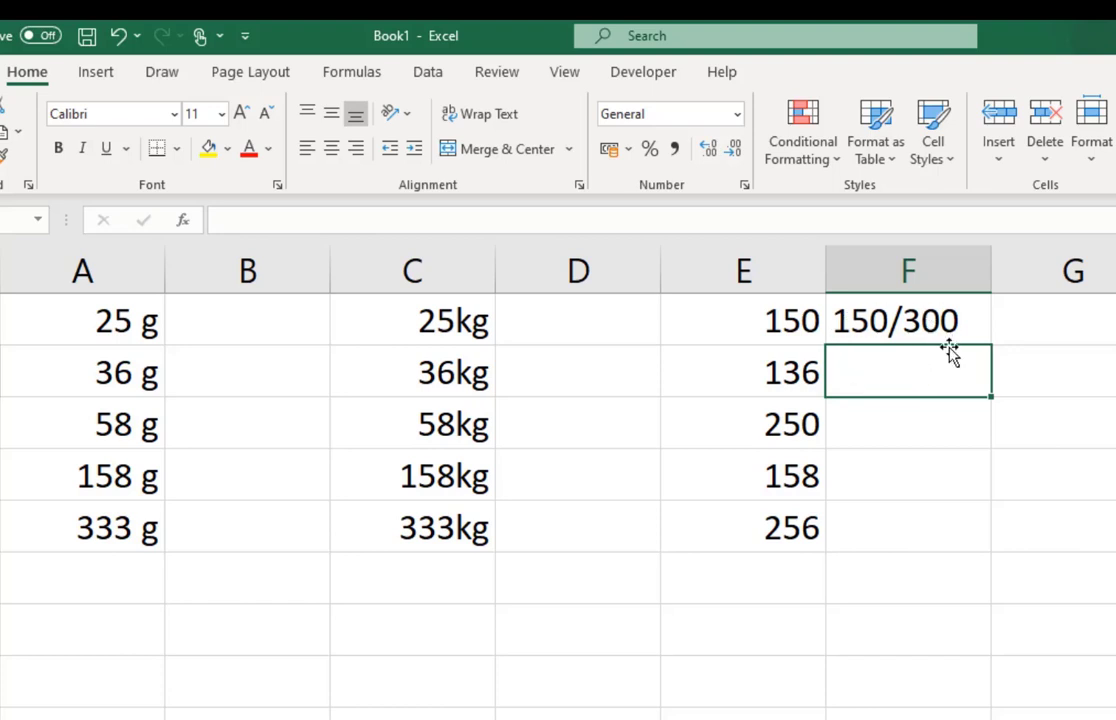
left_click(860, 320)
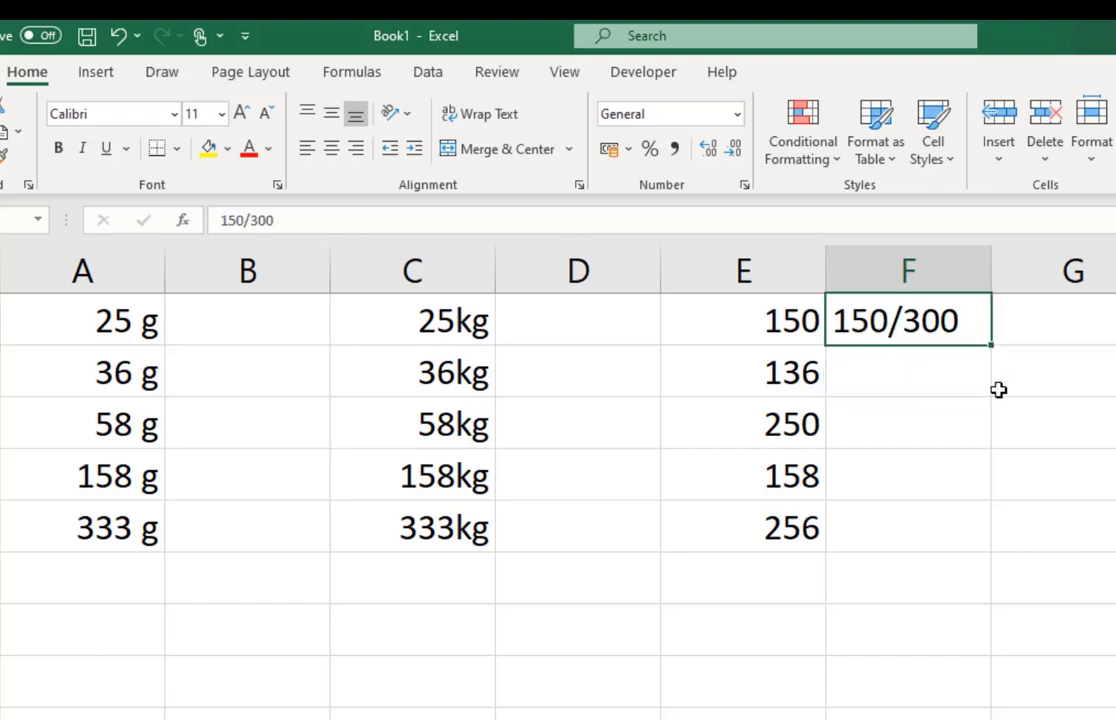
key("Delete")
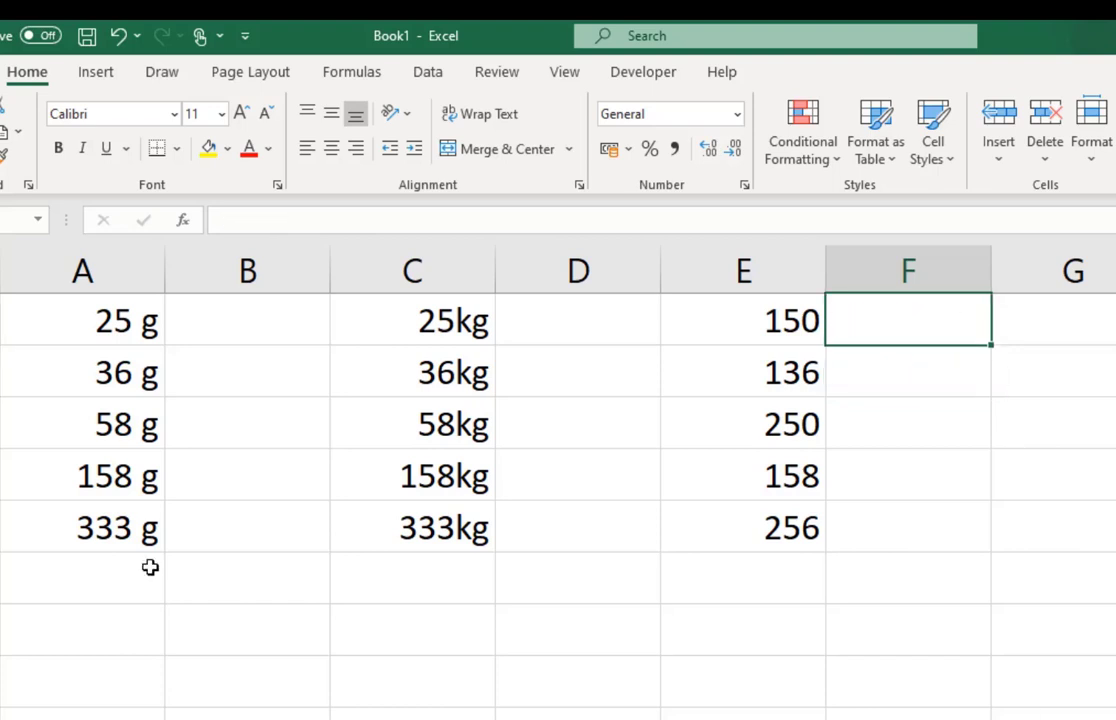
Step: Apply the custom number format 0"/300" to E1:E5, building it from the 0 format code
left_click_drag(725, 321, 721, 521)
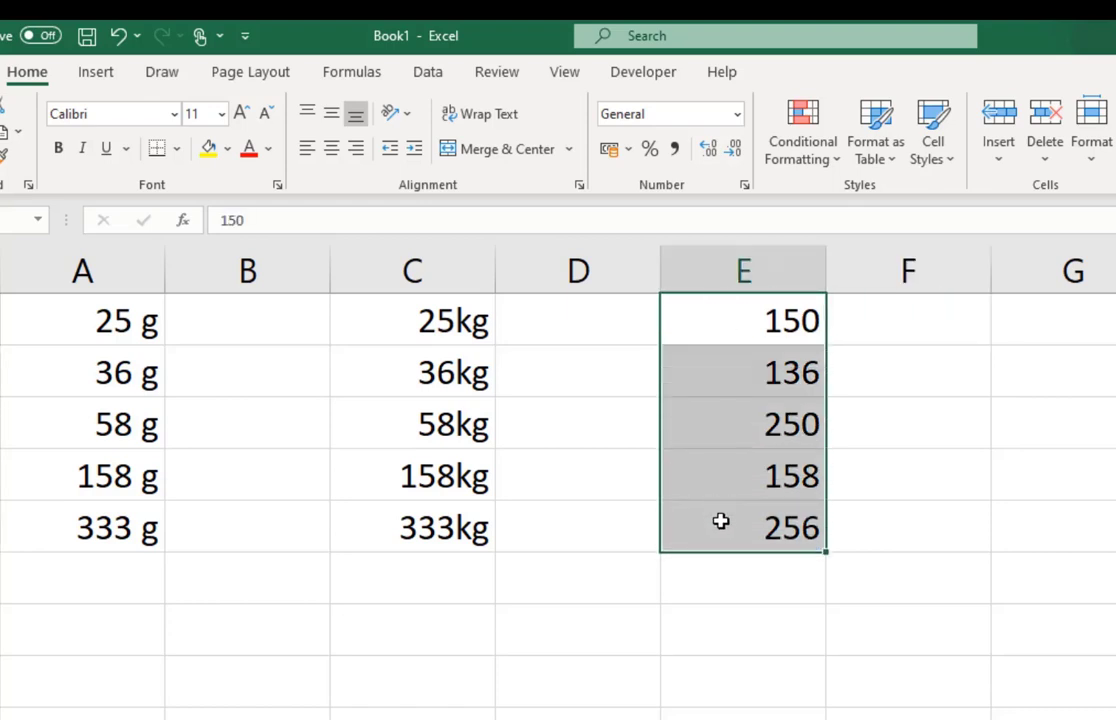
left_click(737, 116)
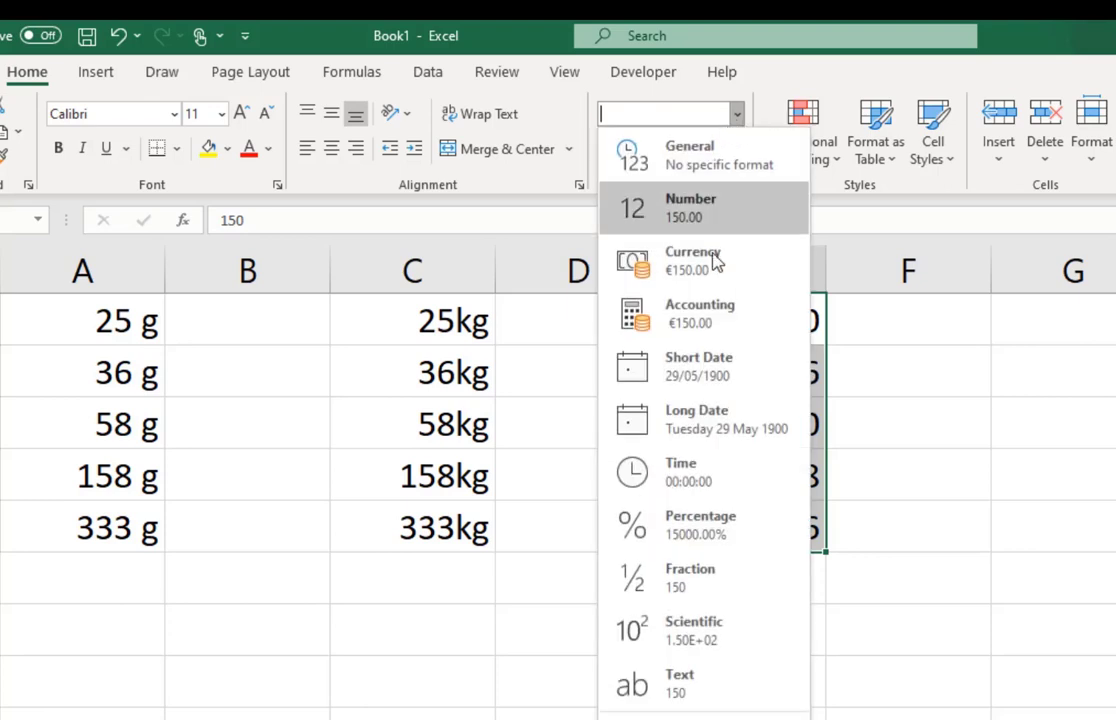
left_click(718, 716)
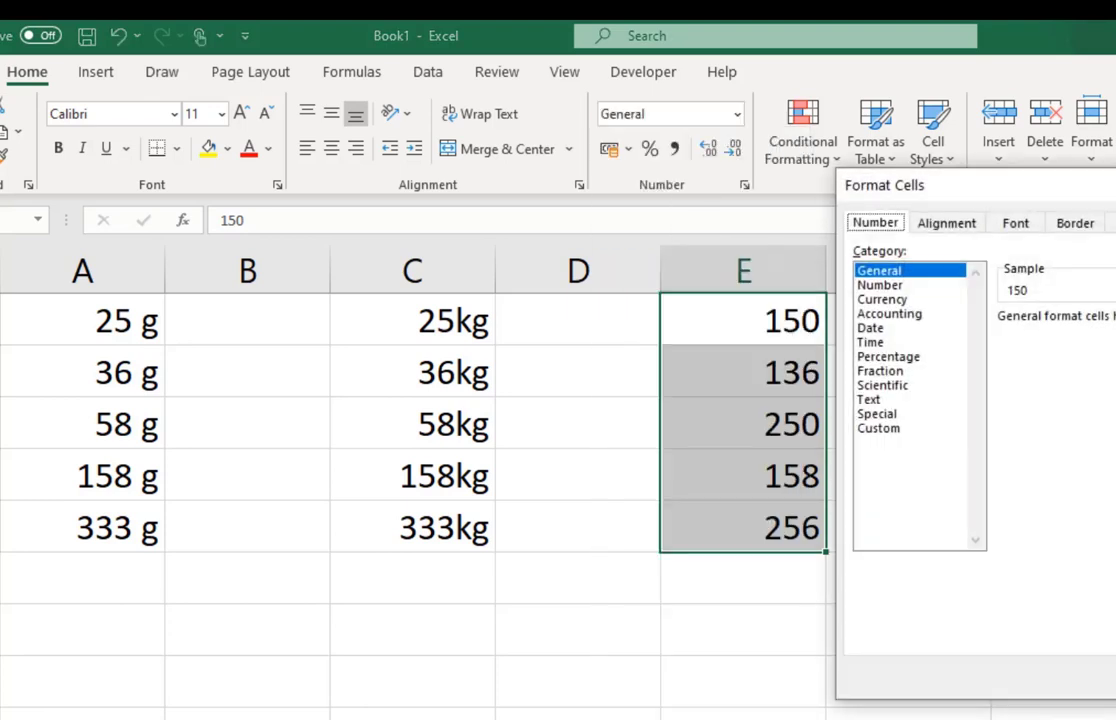
left_click(880, 429)
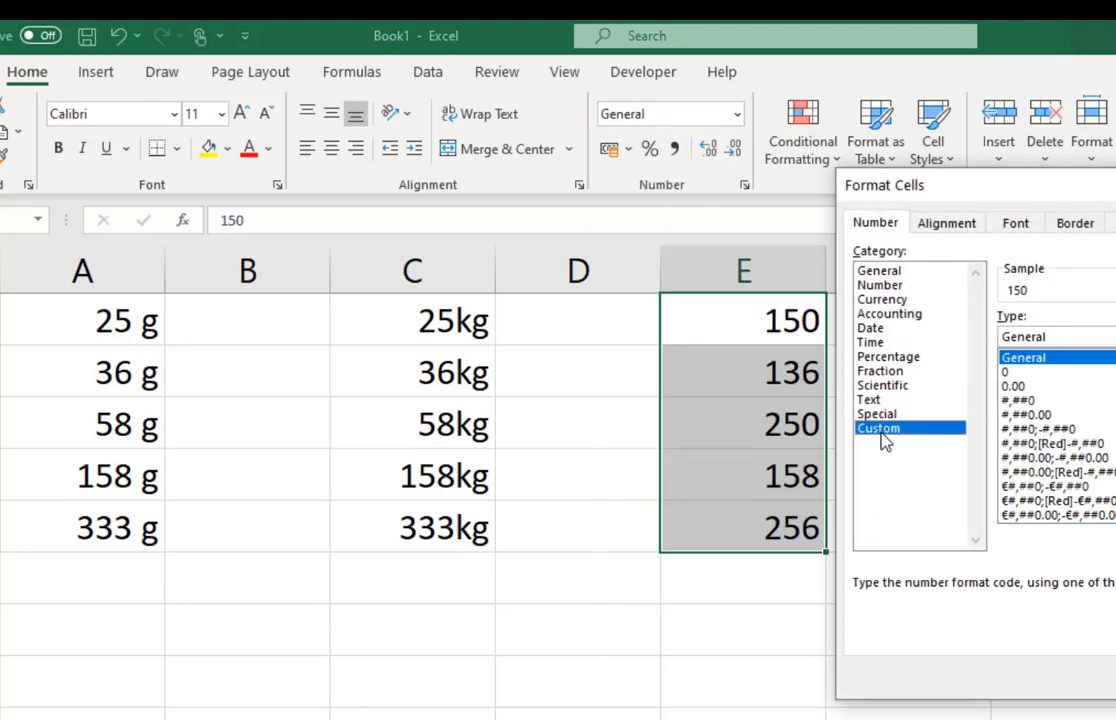
left_click(1010, 372)
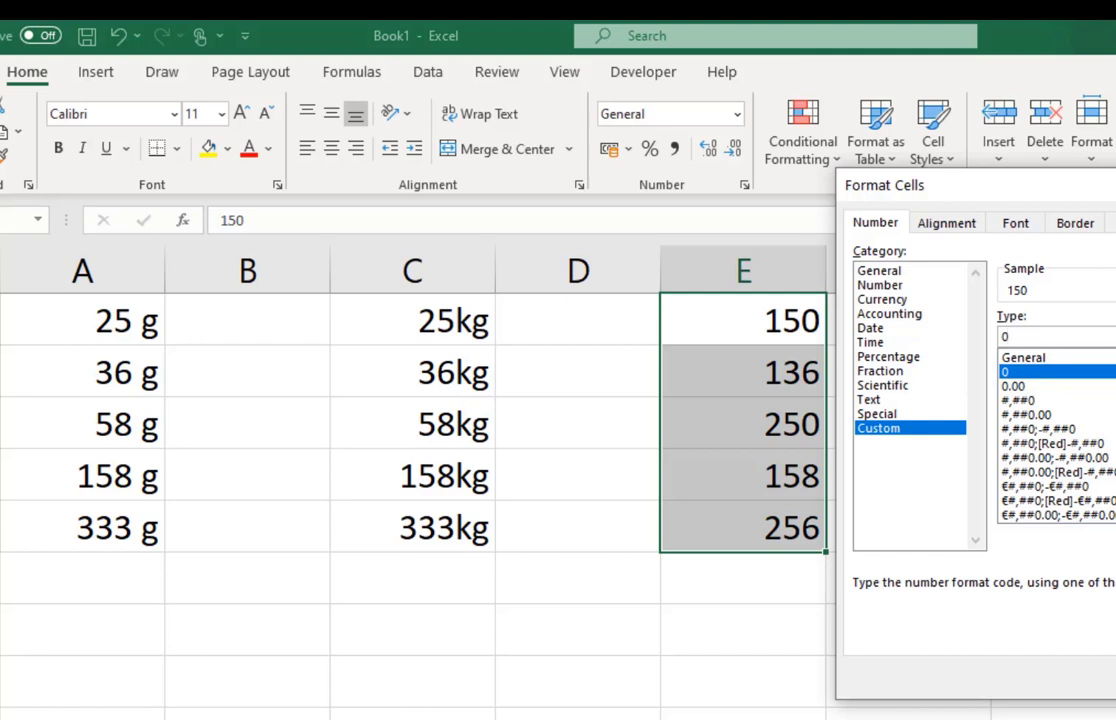
type("\"")
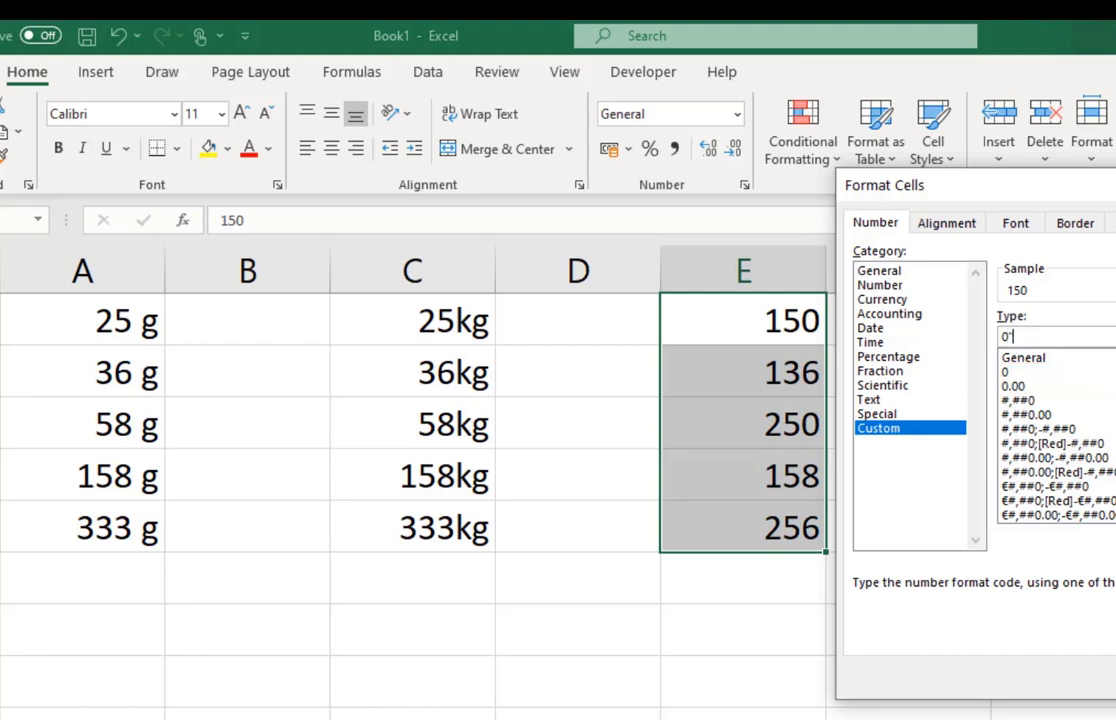
type("/300\"")
key("Return")
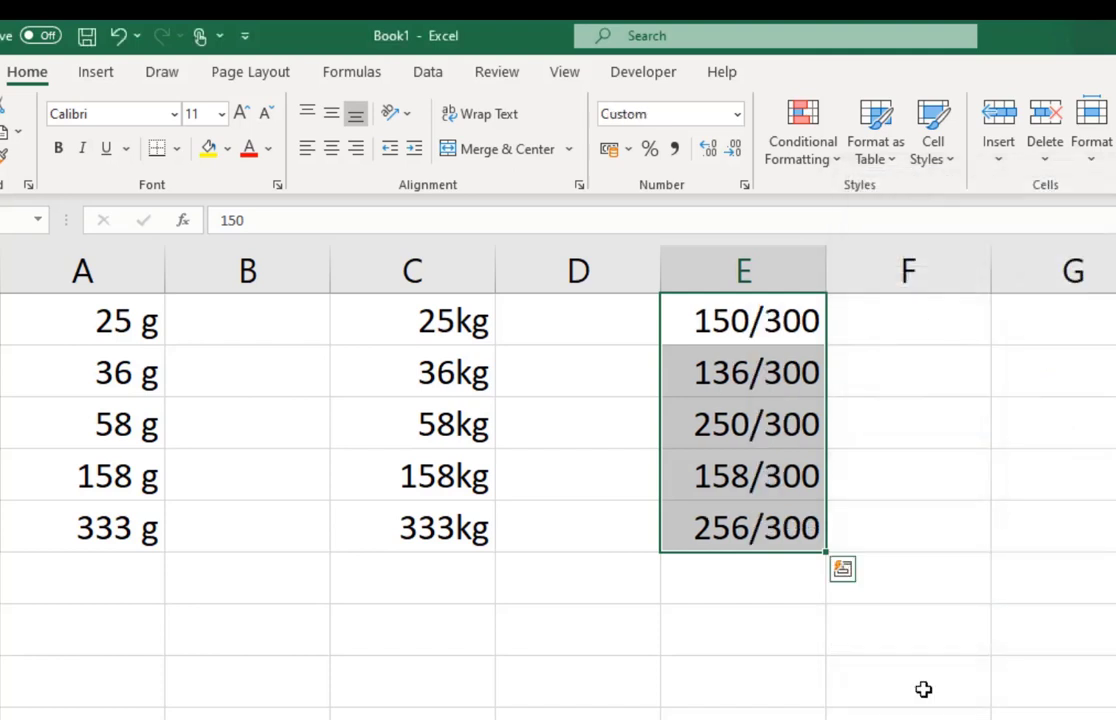
left_click(859, 688)
Step: Change the value in cell E4 to 168
left_click(713, 456)
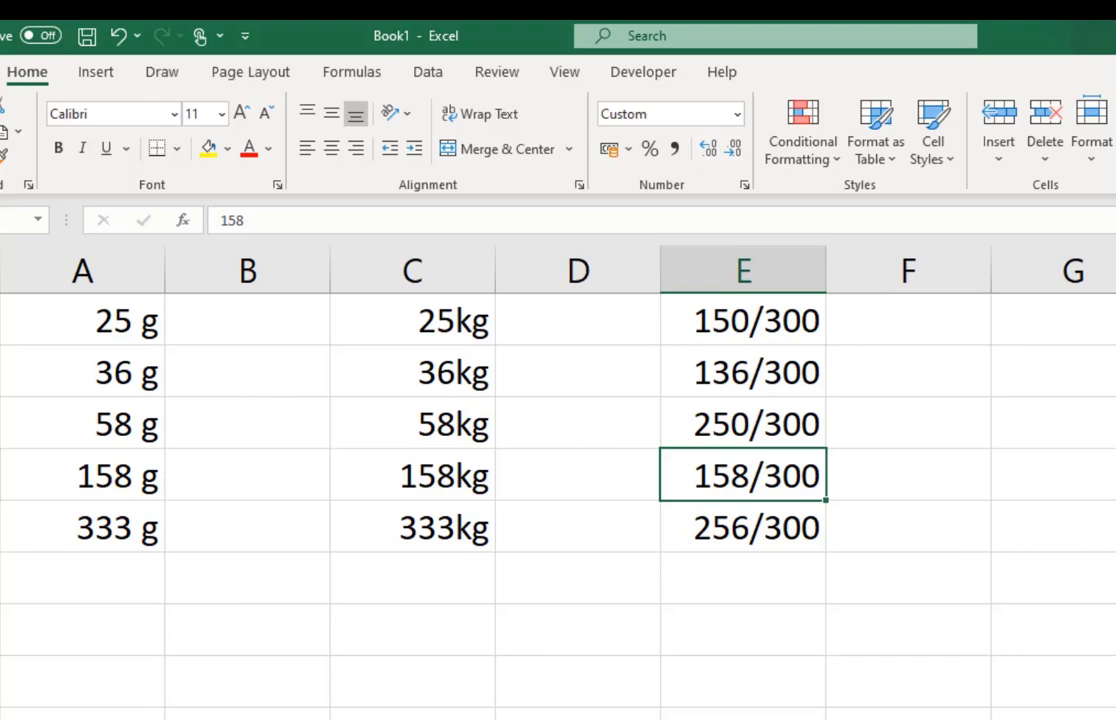
type("168")
key("Return")
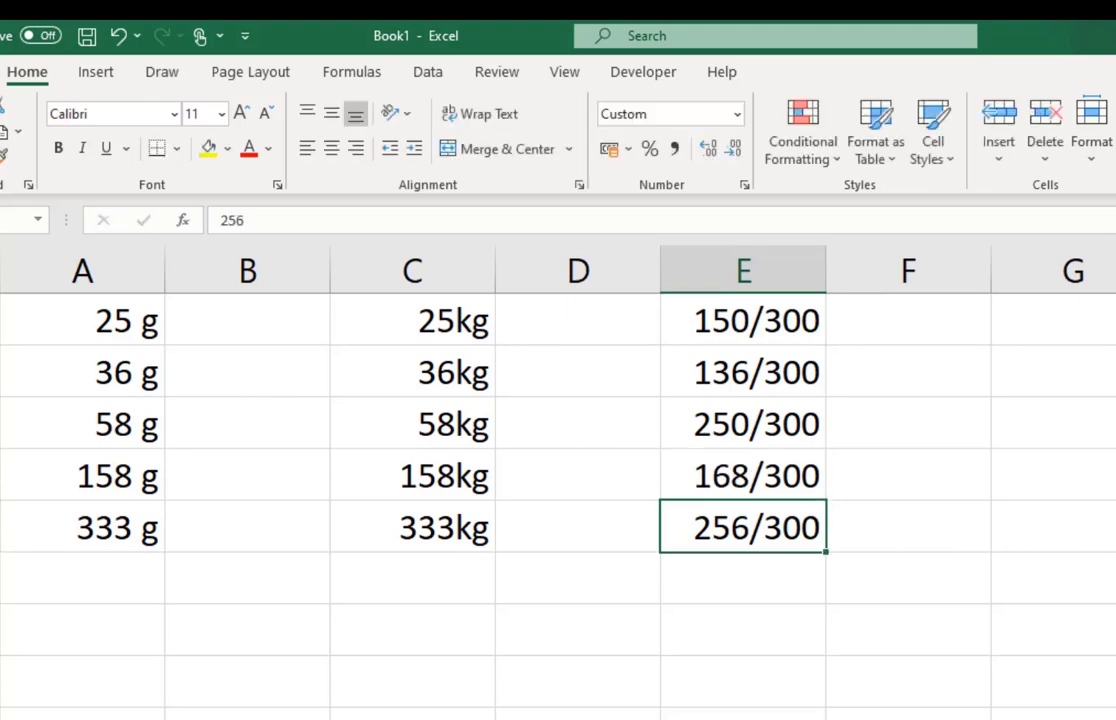